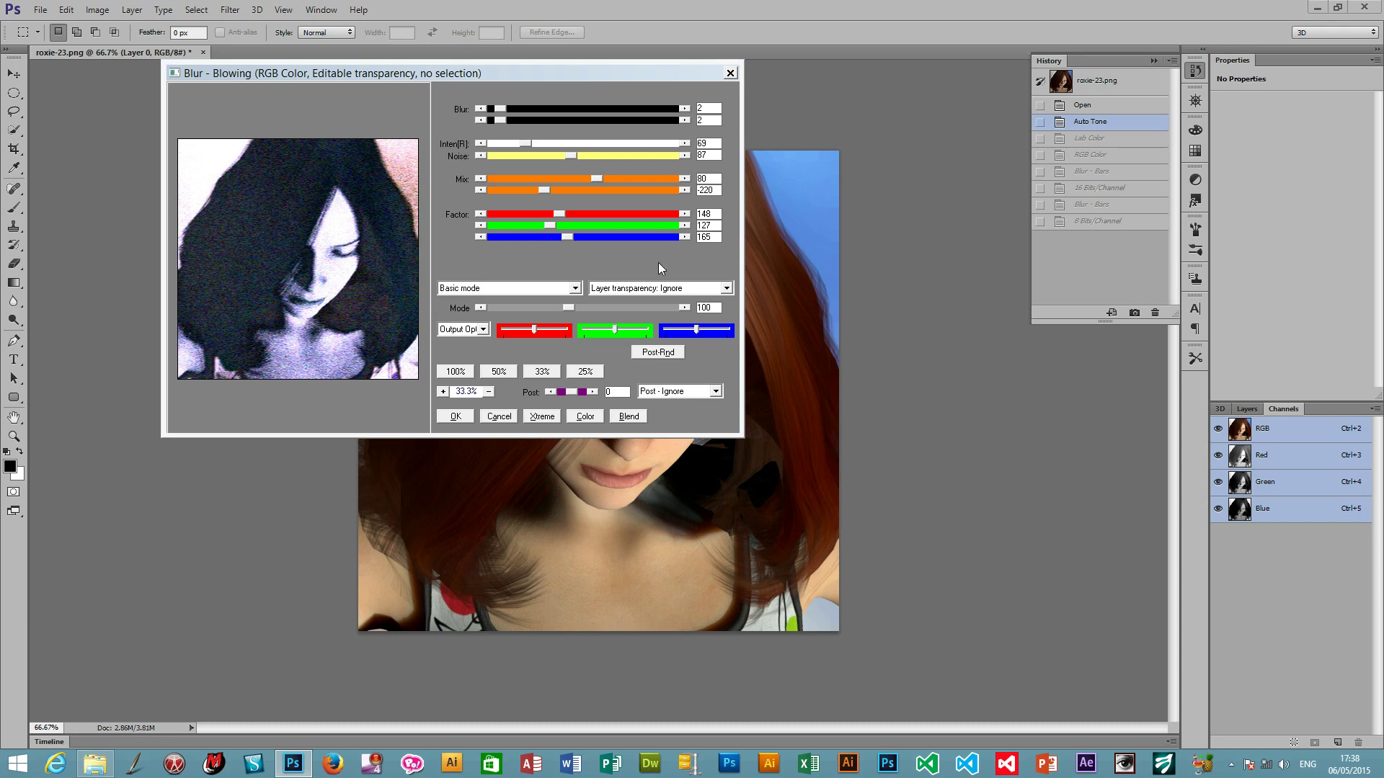
- Move the filter window down, try Blur values like 9, 6 and 1, then leave both at 4
drag(461, 74, 450, 85)
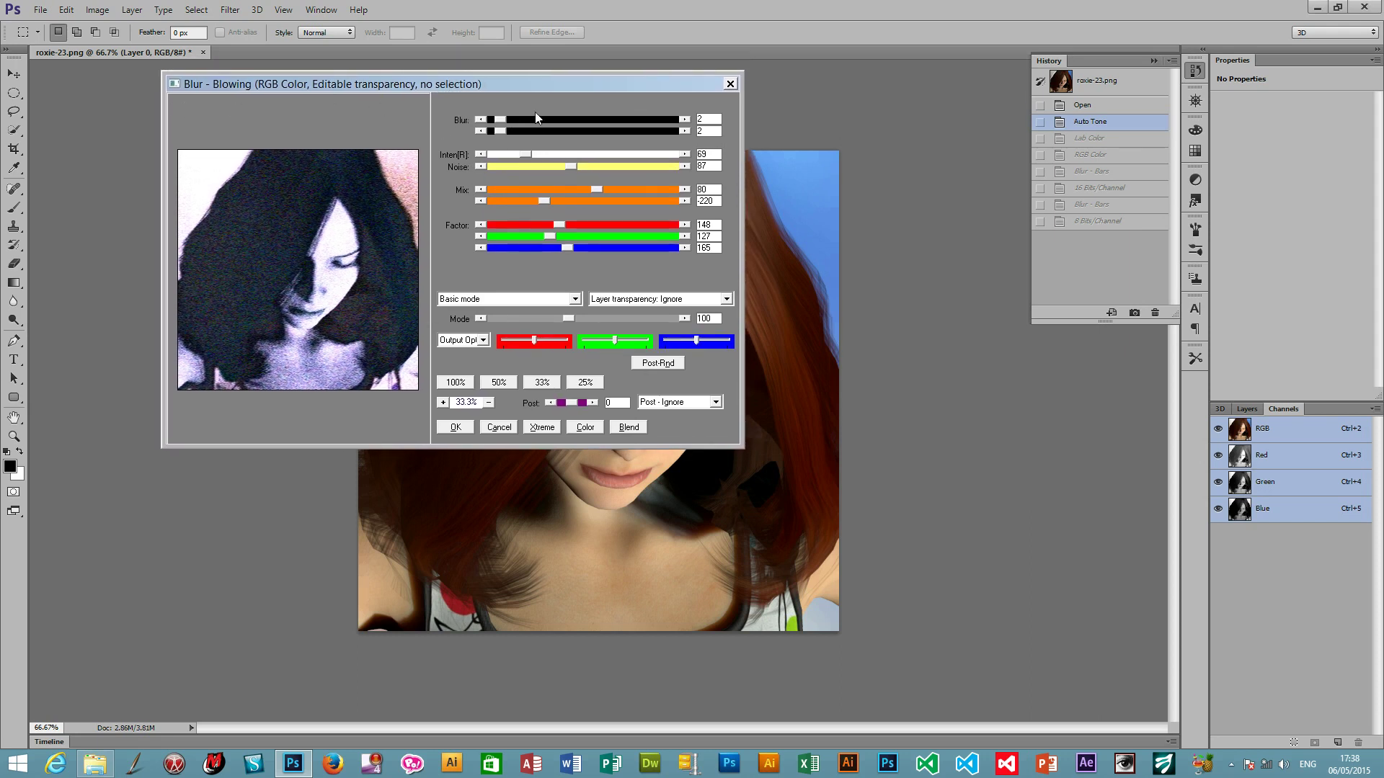
drag(500, 128, 552, 122)
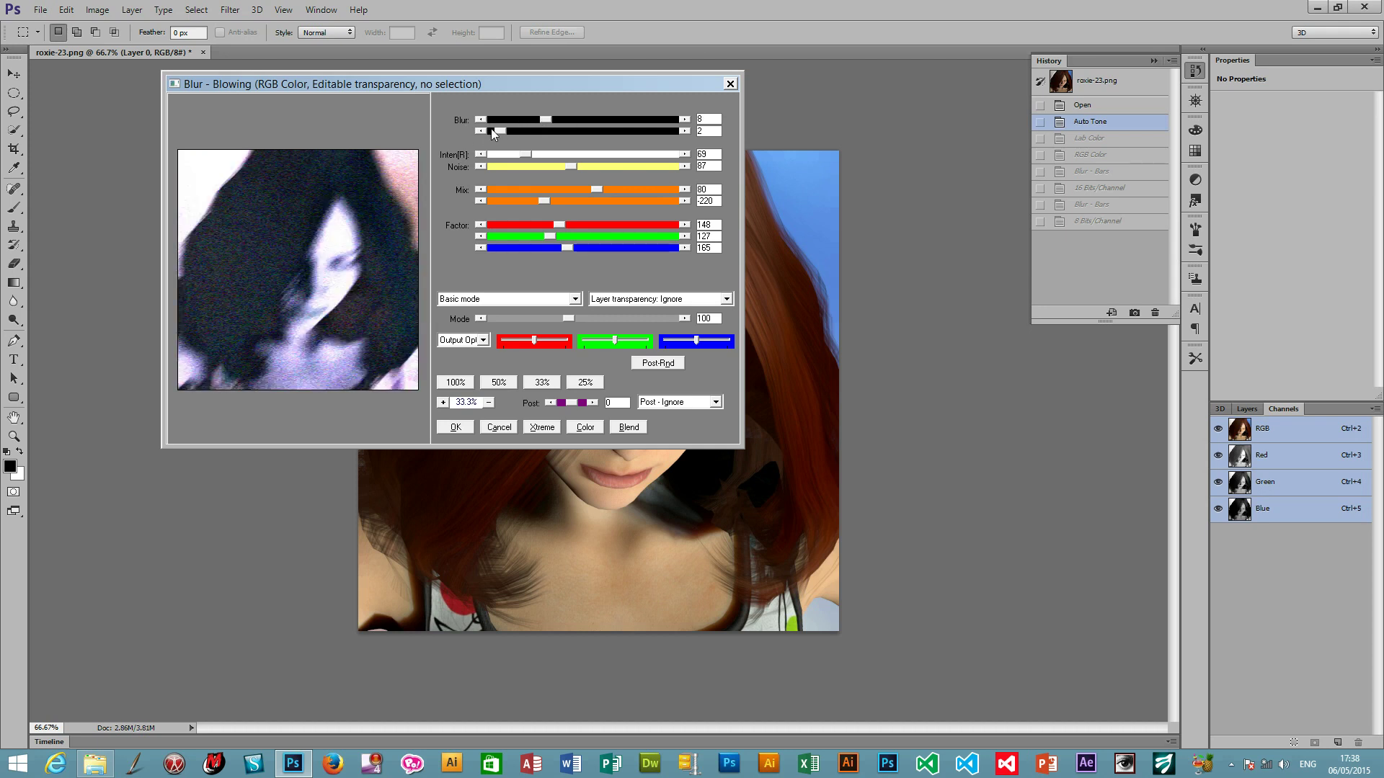
drag(547, 120, 561, 123)
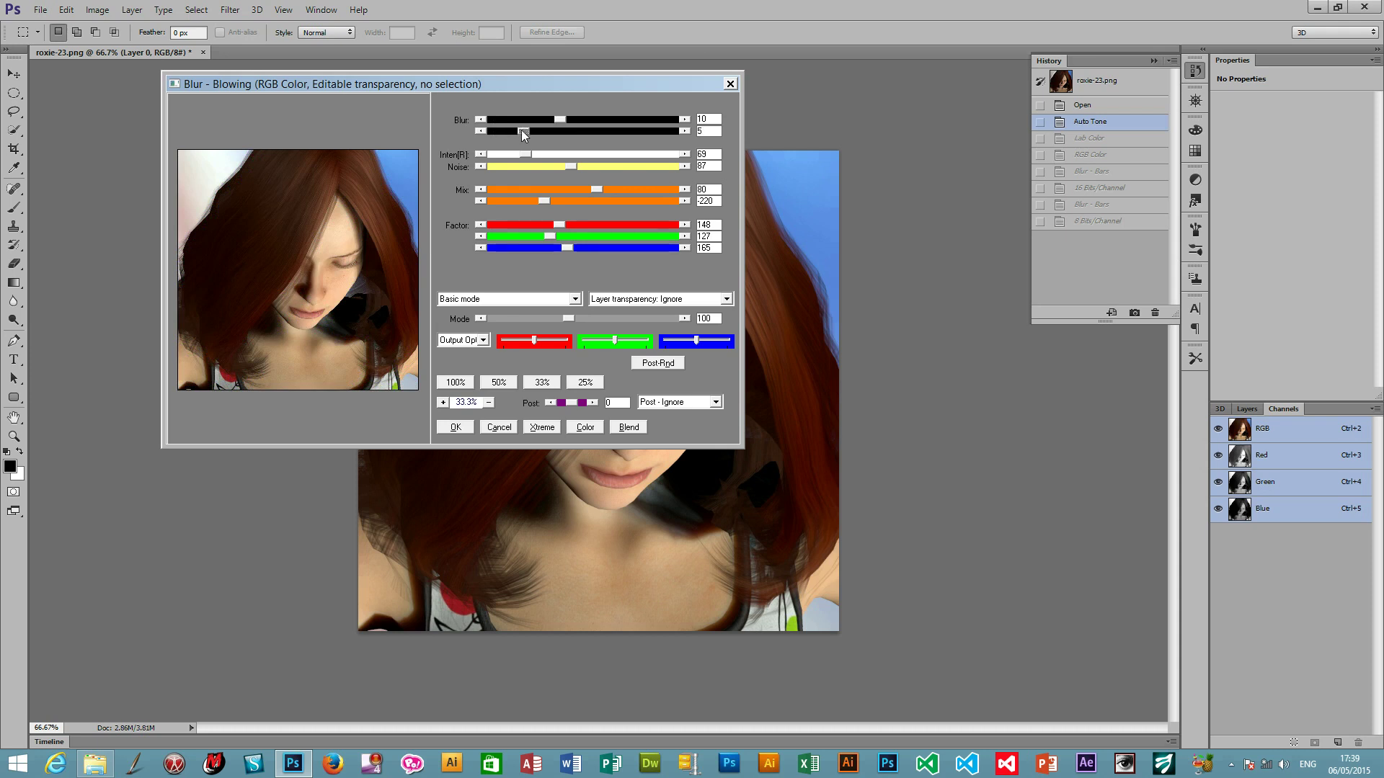
click(530, 130)
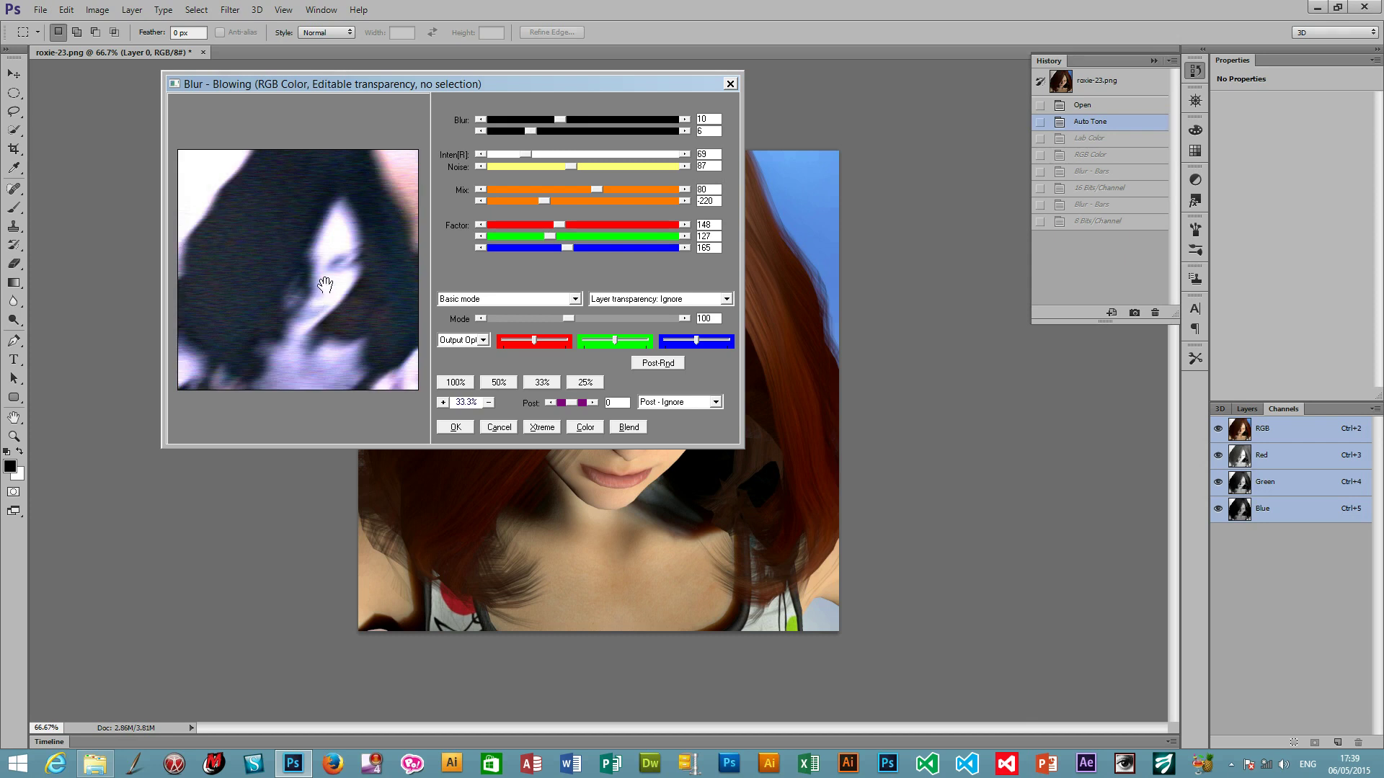
drag(561, 123, 494, 122)
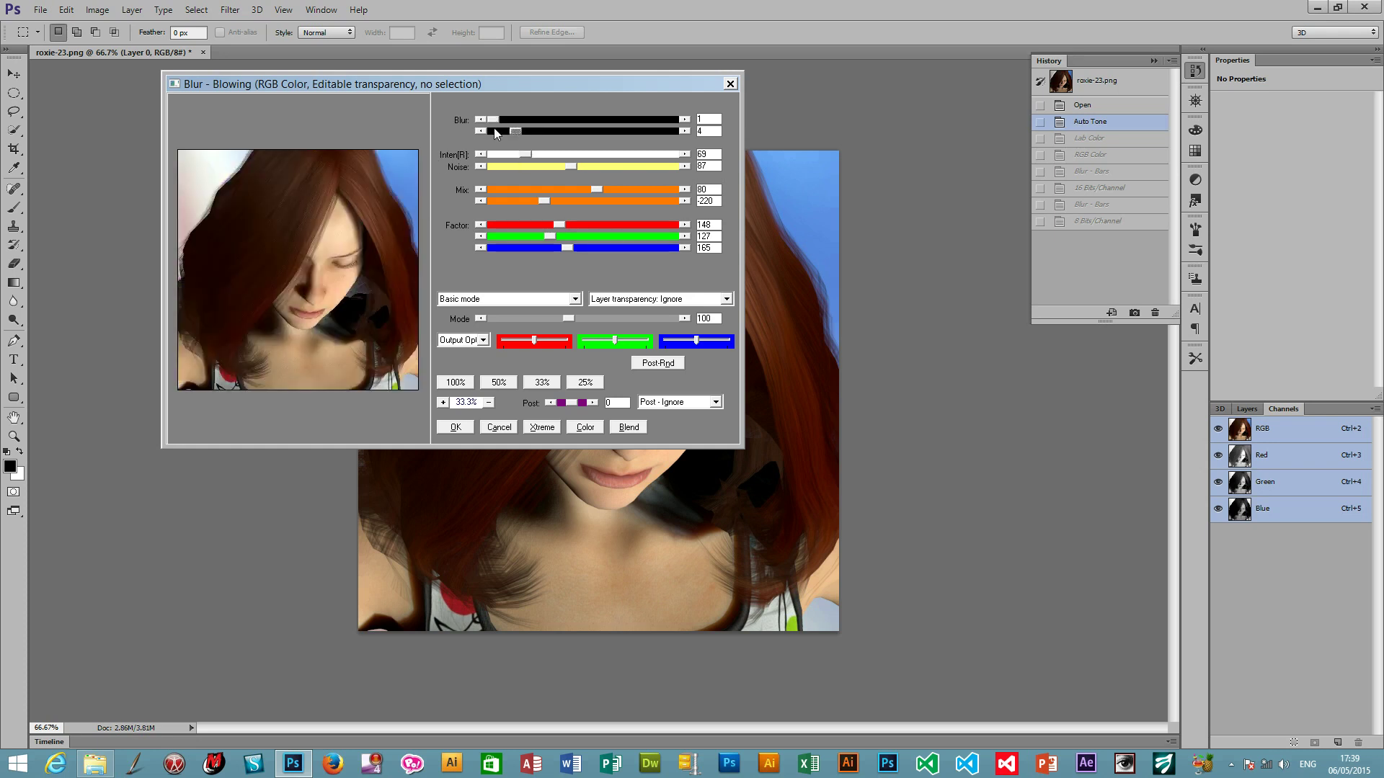
drag(494, 119, 514, 120)
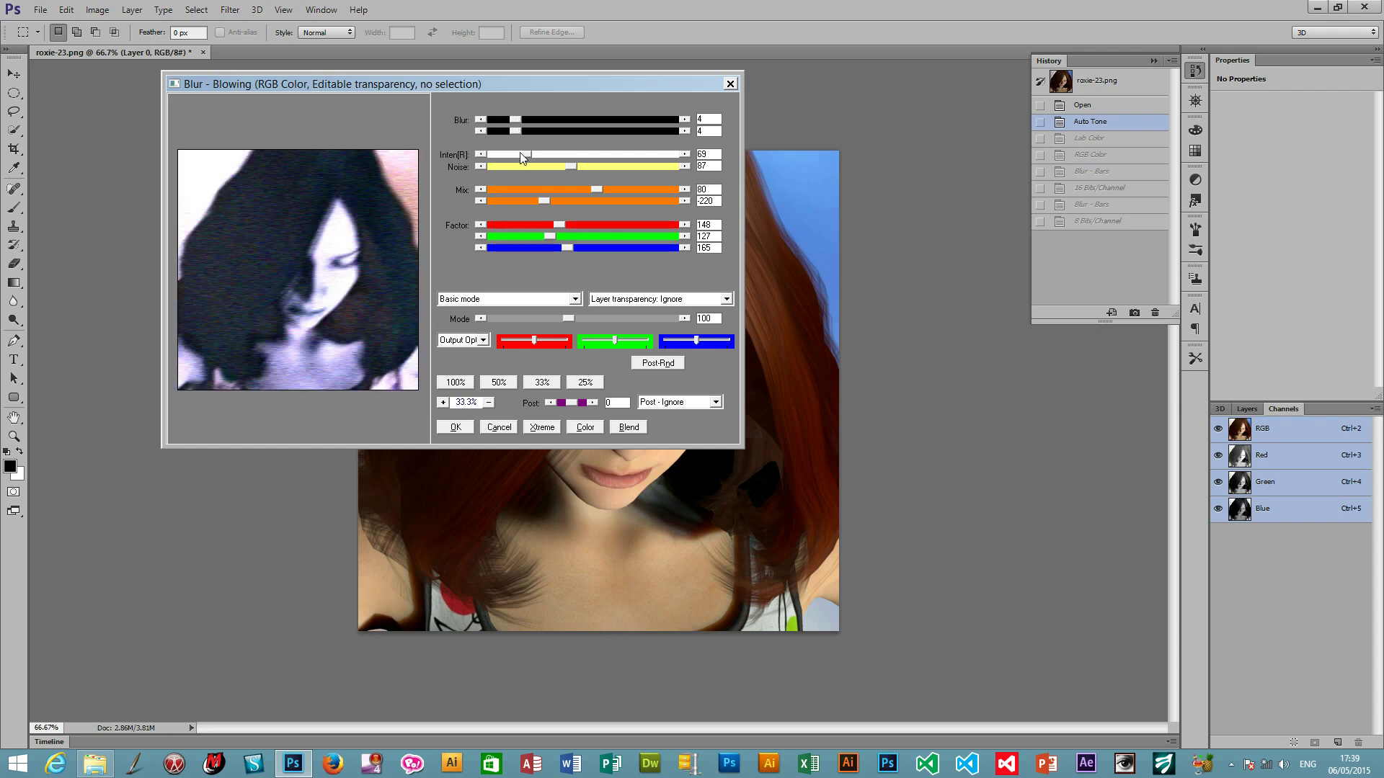
- Sweep red intensity through 133, 152 and 84, leaving Inten[R] at 66
drag(525, 153, 604, 153)
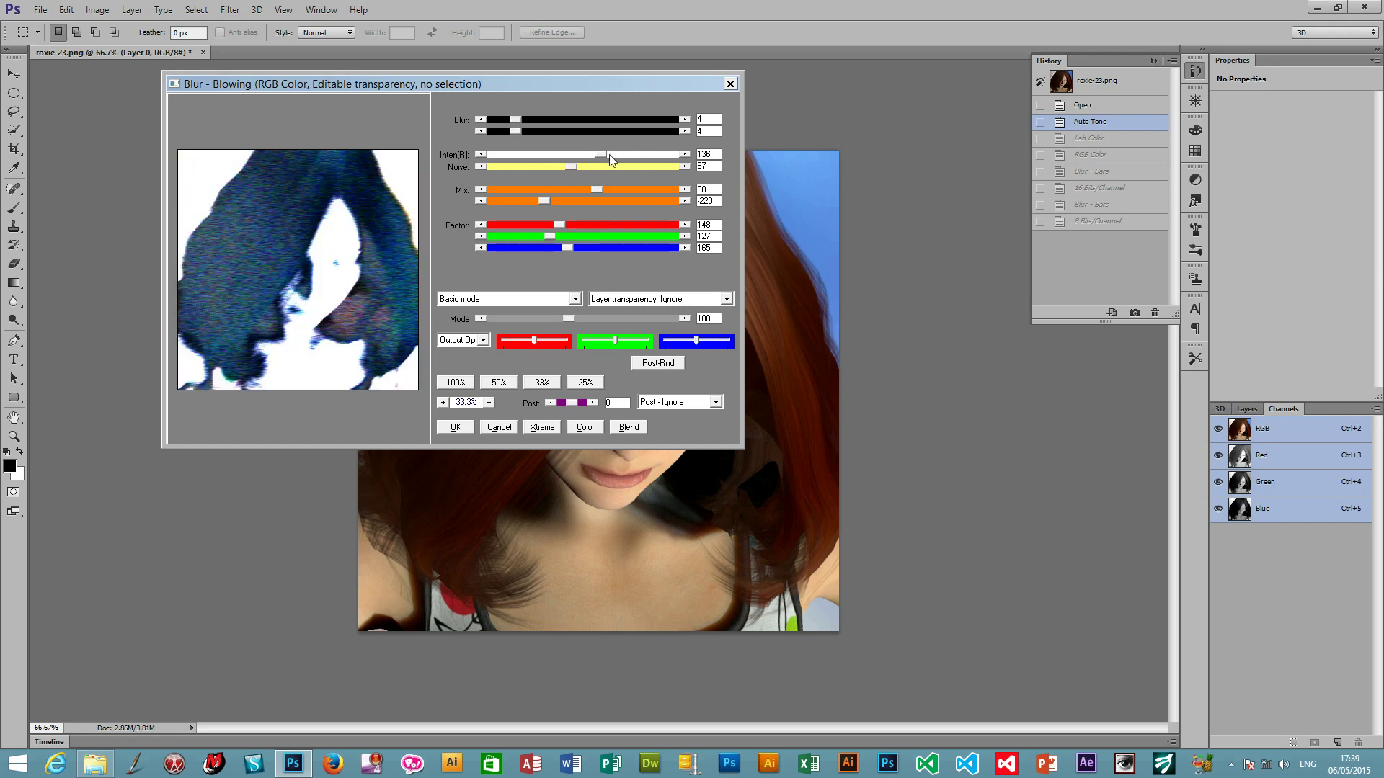
click(643, 153)
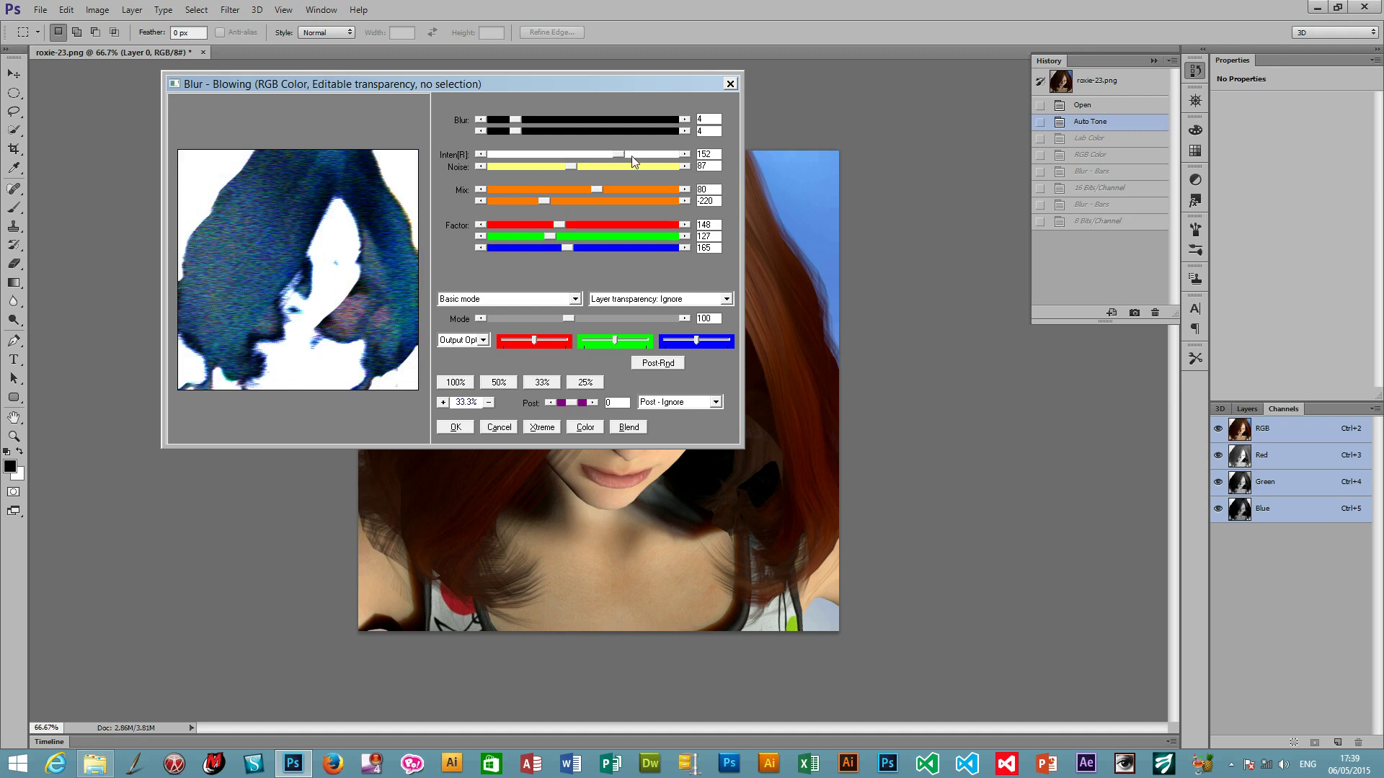
drag(617, 158, 509, 157)
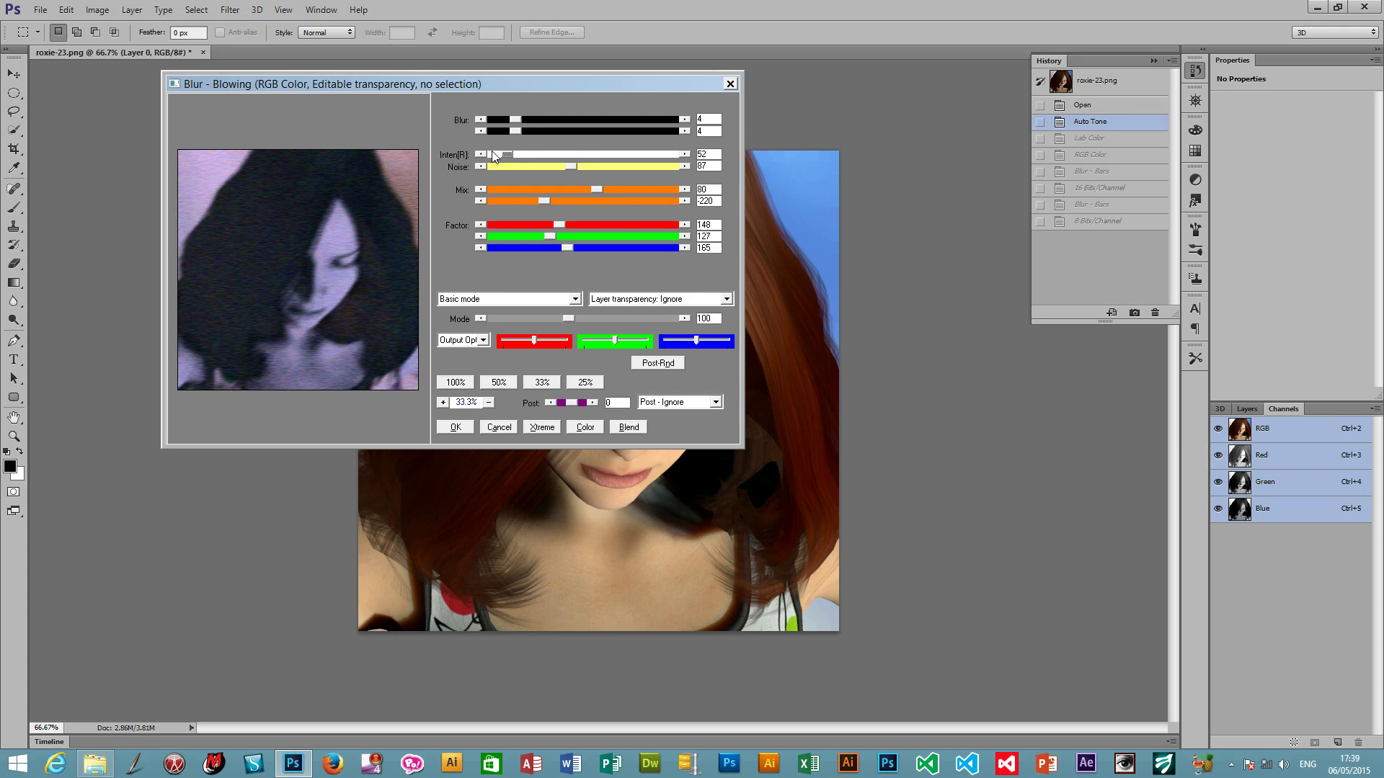
drag(503, 157, 613, 165)
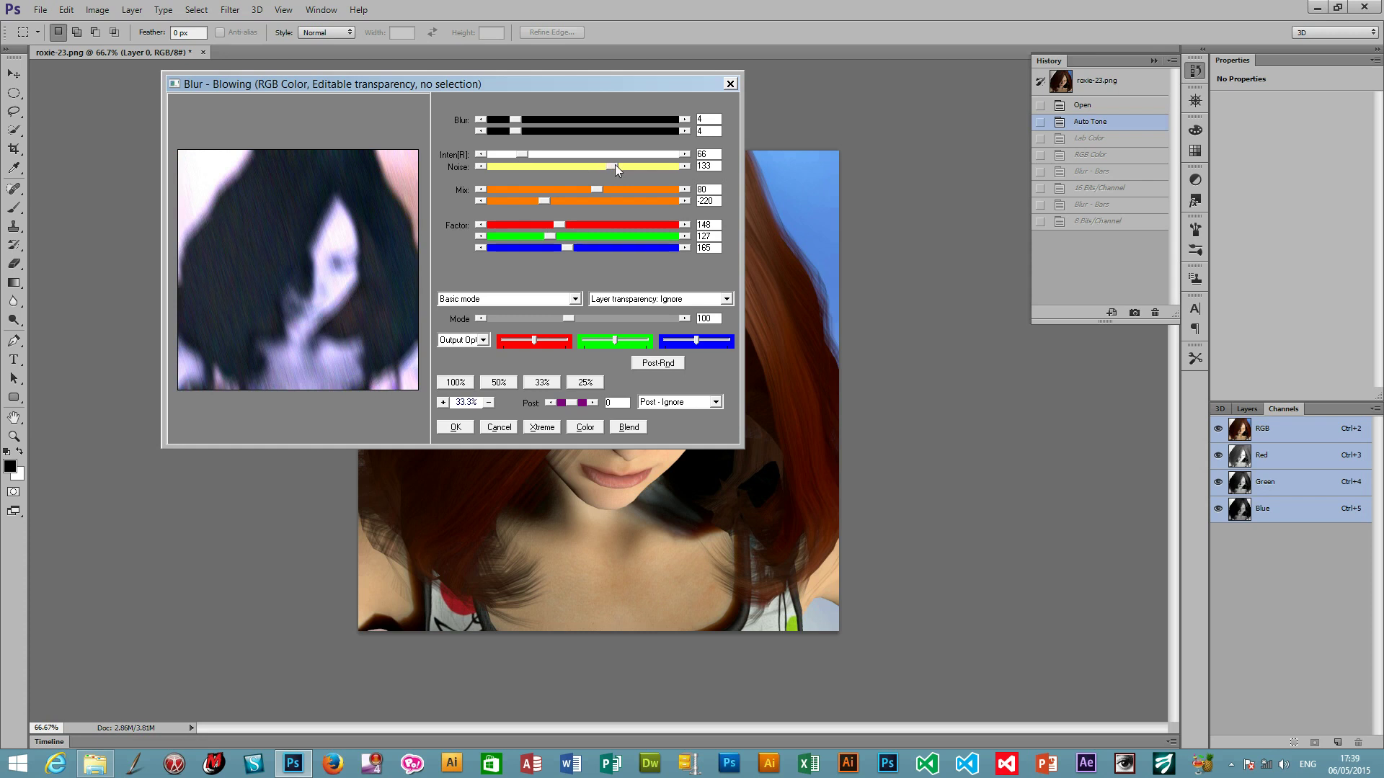
- Push Noise to 149, raise the first Blur amount, and bring the second Blur down to 5
drag(626, 166, 629, 166)
drag(553, 134, 567, 135)
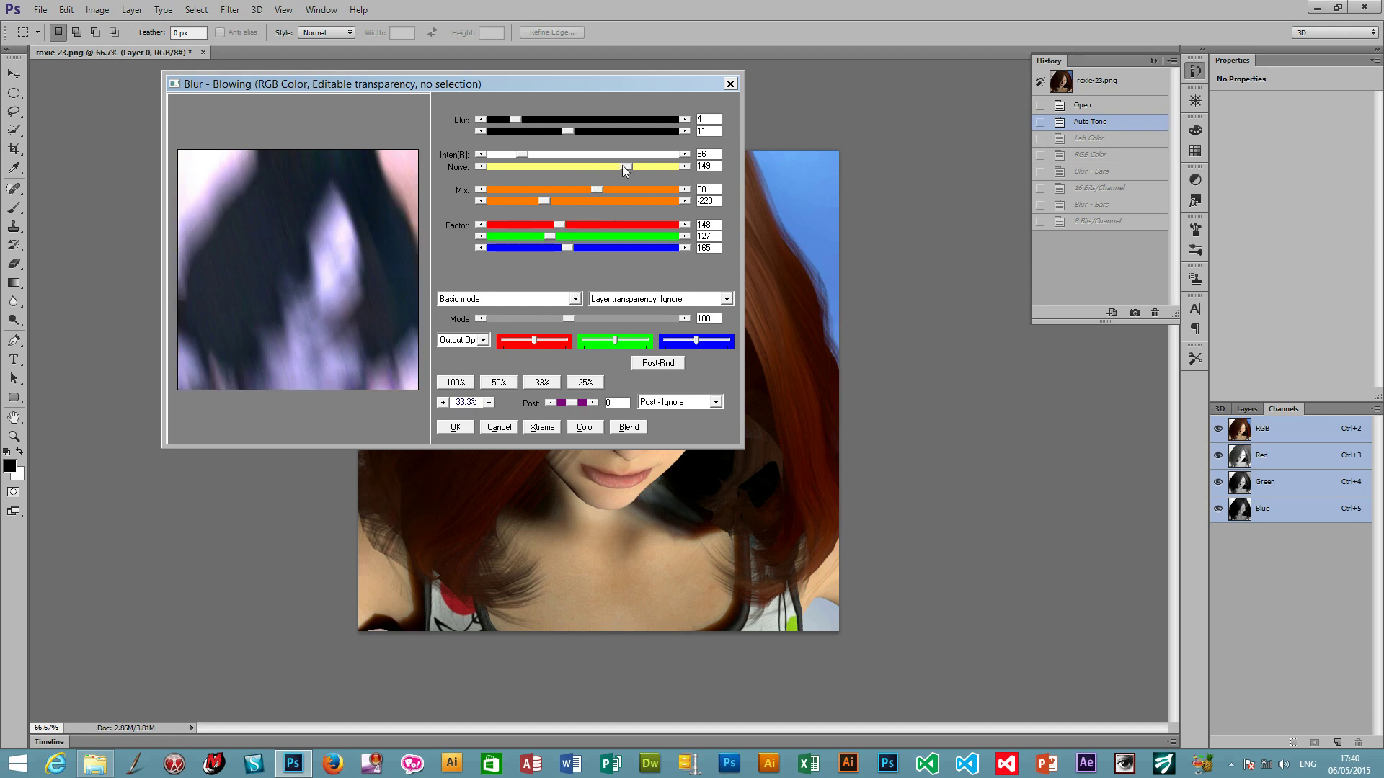
drag(516, 120, 553, 123)
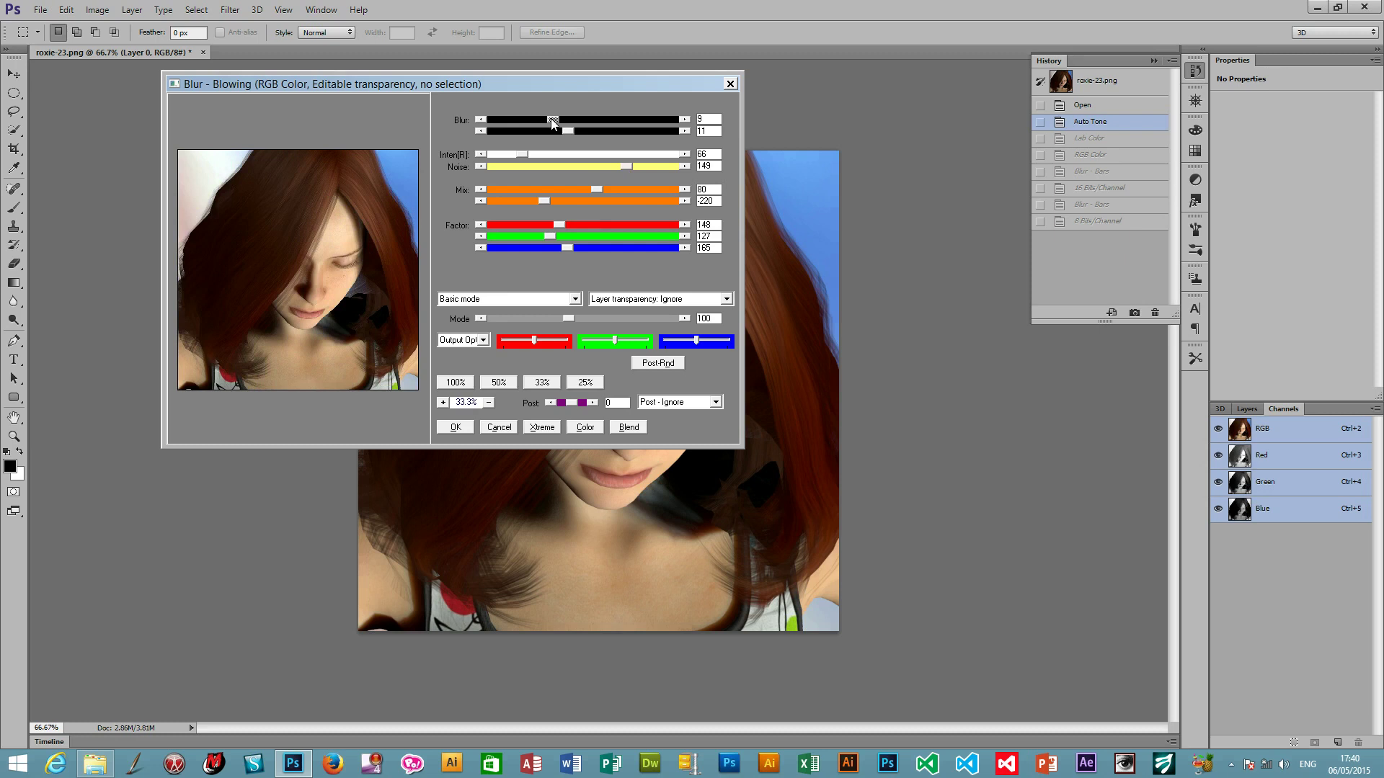
drag(568, 131, 527, 132)
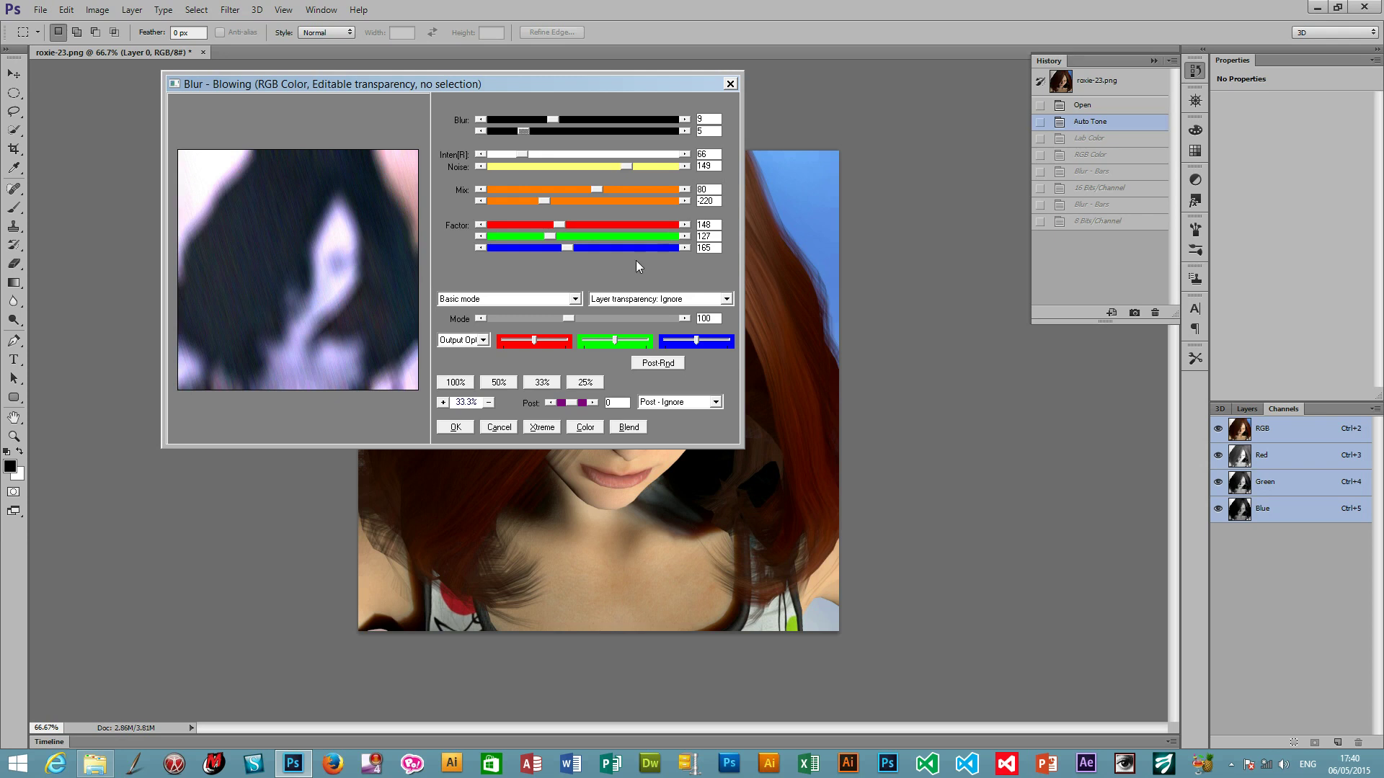
- Set red intensity to 106 and swing both Mix sliders, ending near -212 and 224
drag(597, 189, 529, 187)
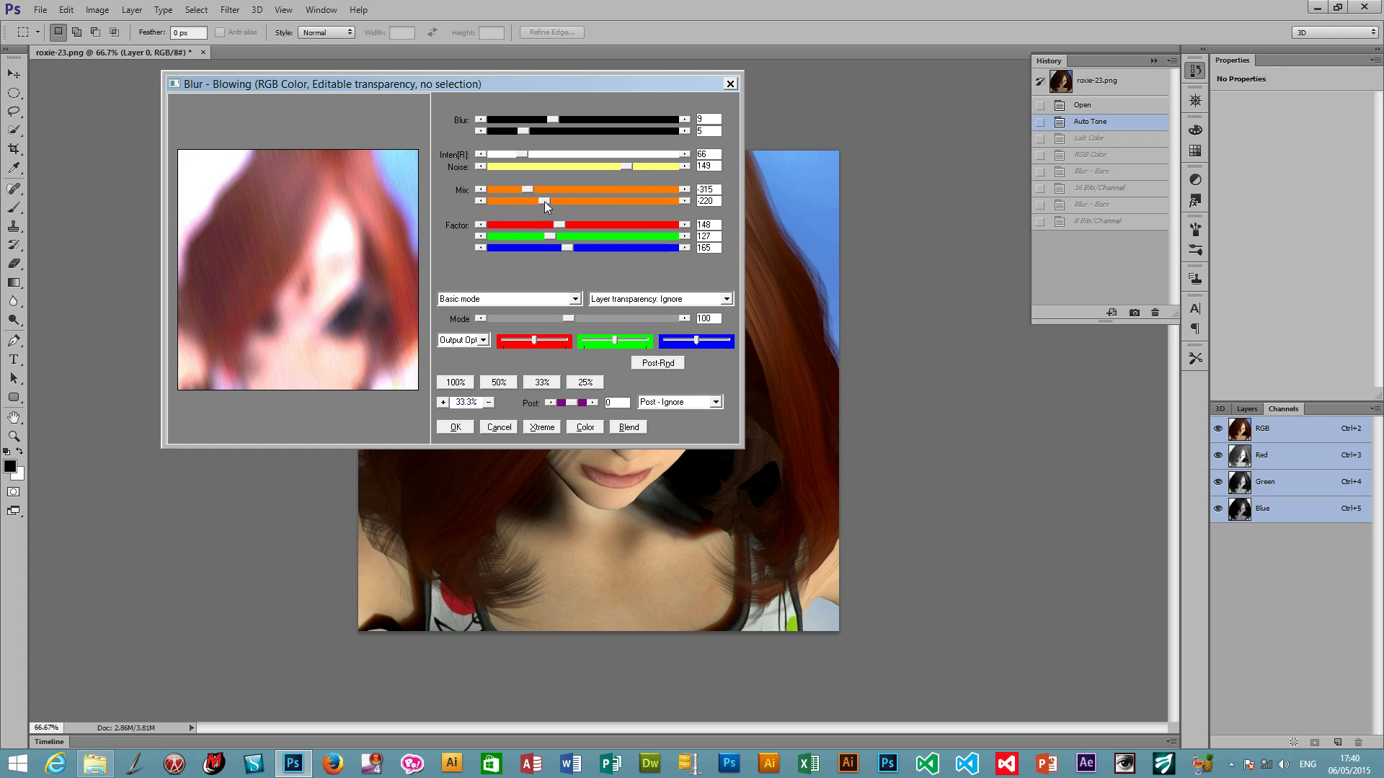
drag(544, 202, 616, 202)
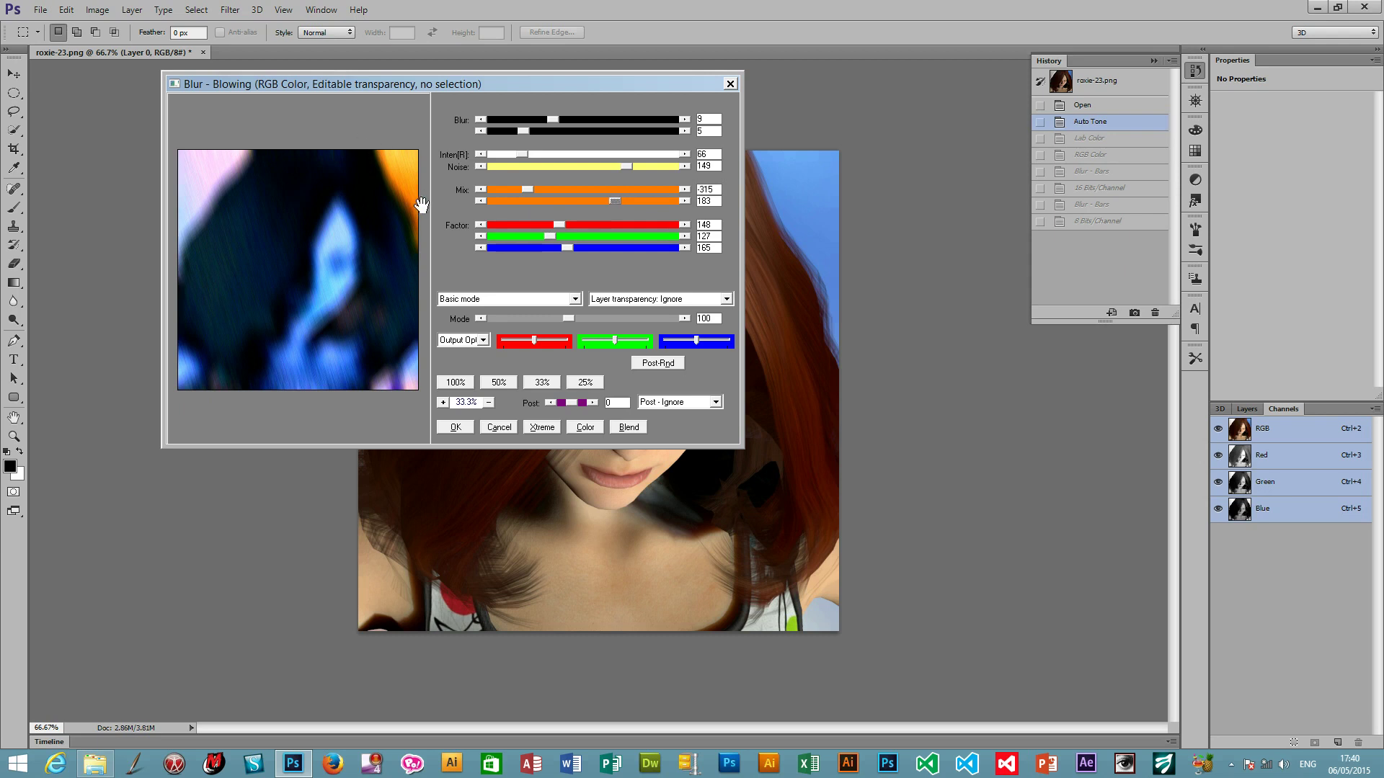
drag(516, 156, 567, 159)
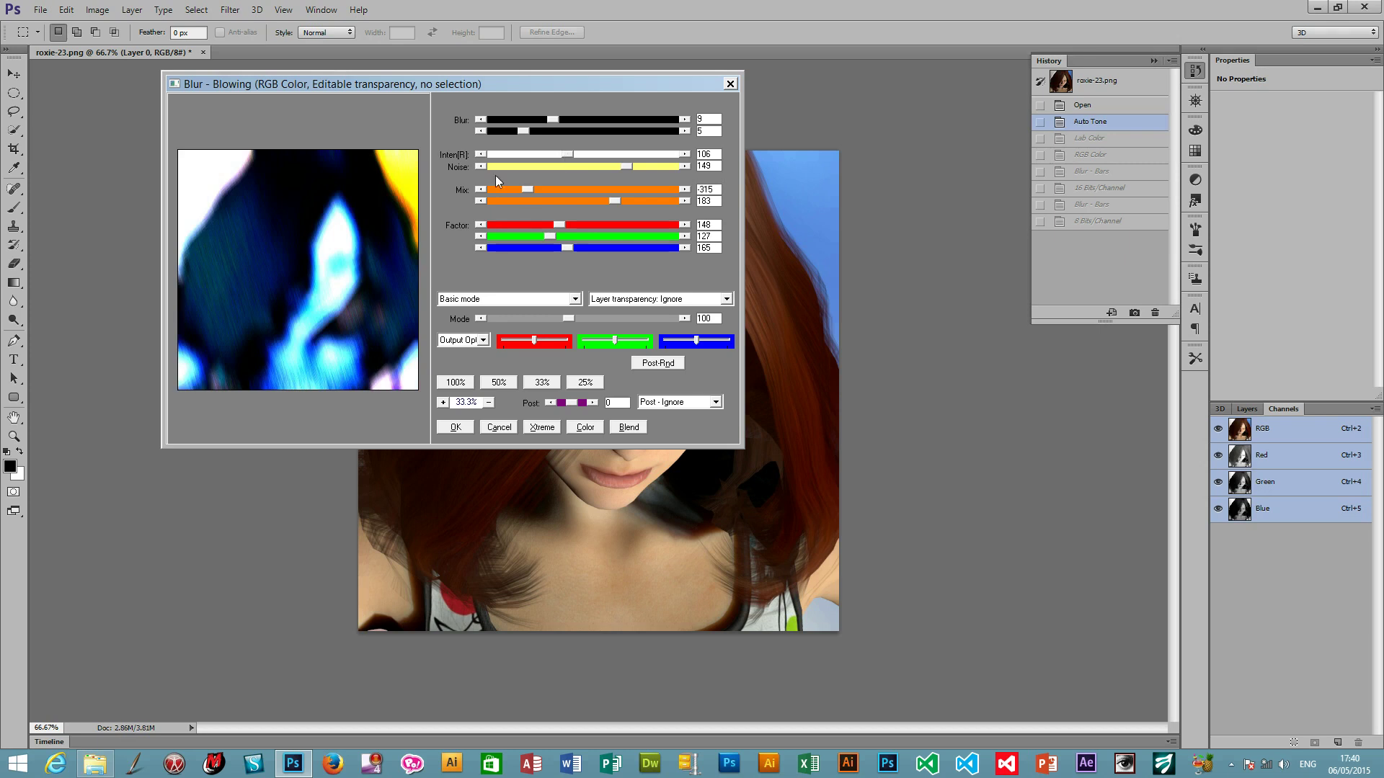
drag(614, 200, 585, 199)
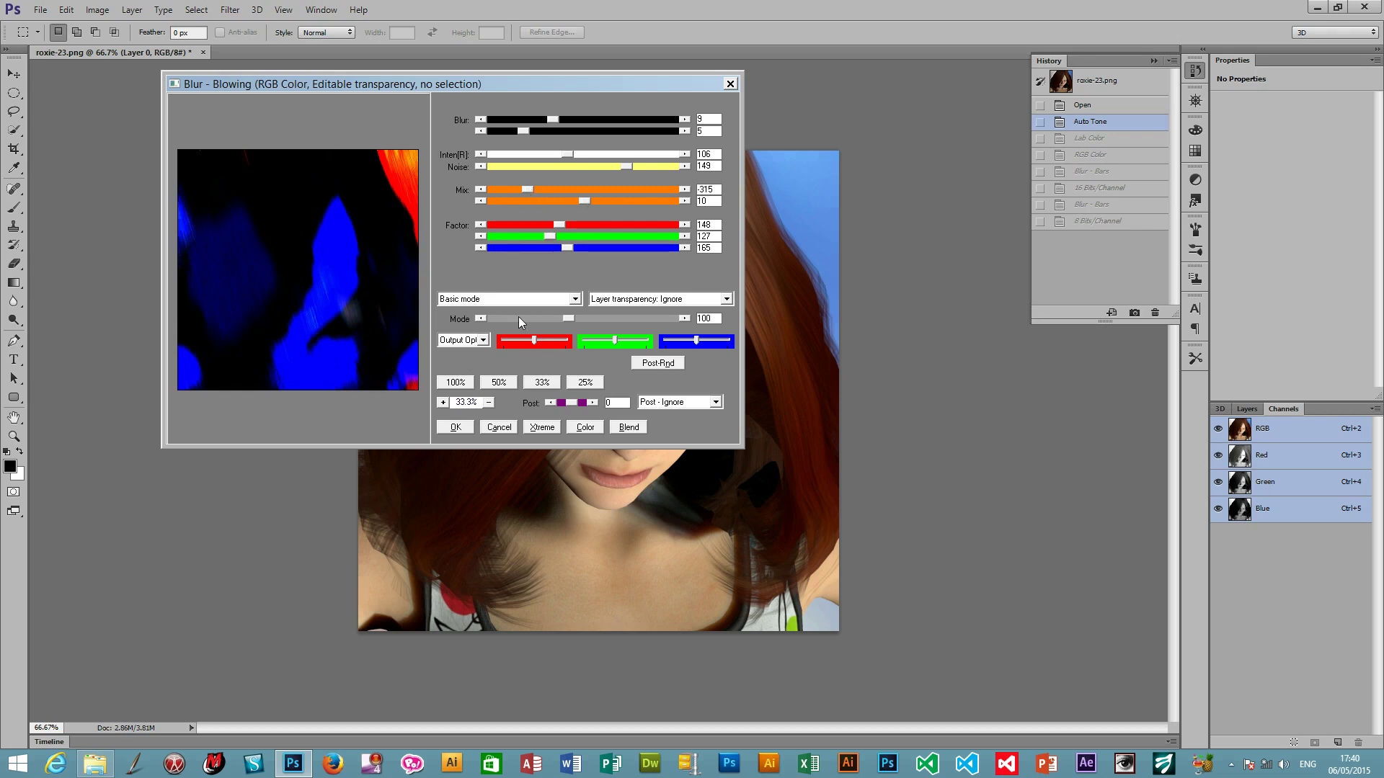
drag(530, 189, 625, 198)
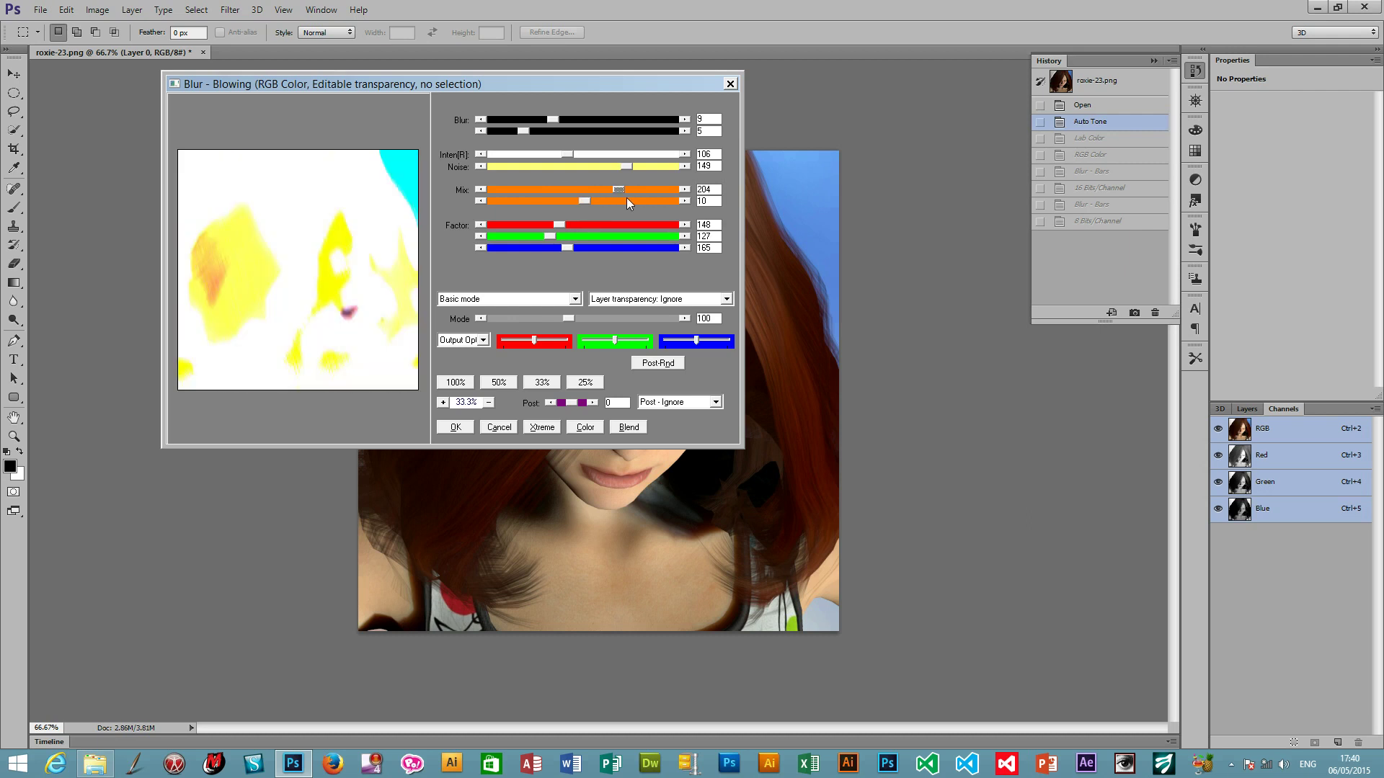
drag(612, 189, 542, 188)
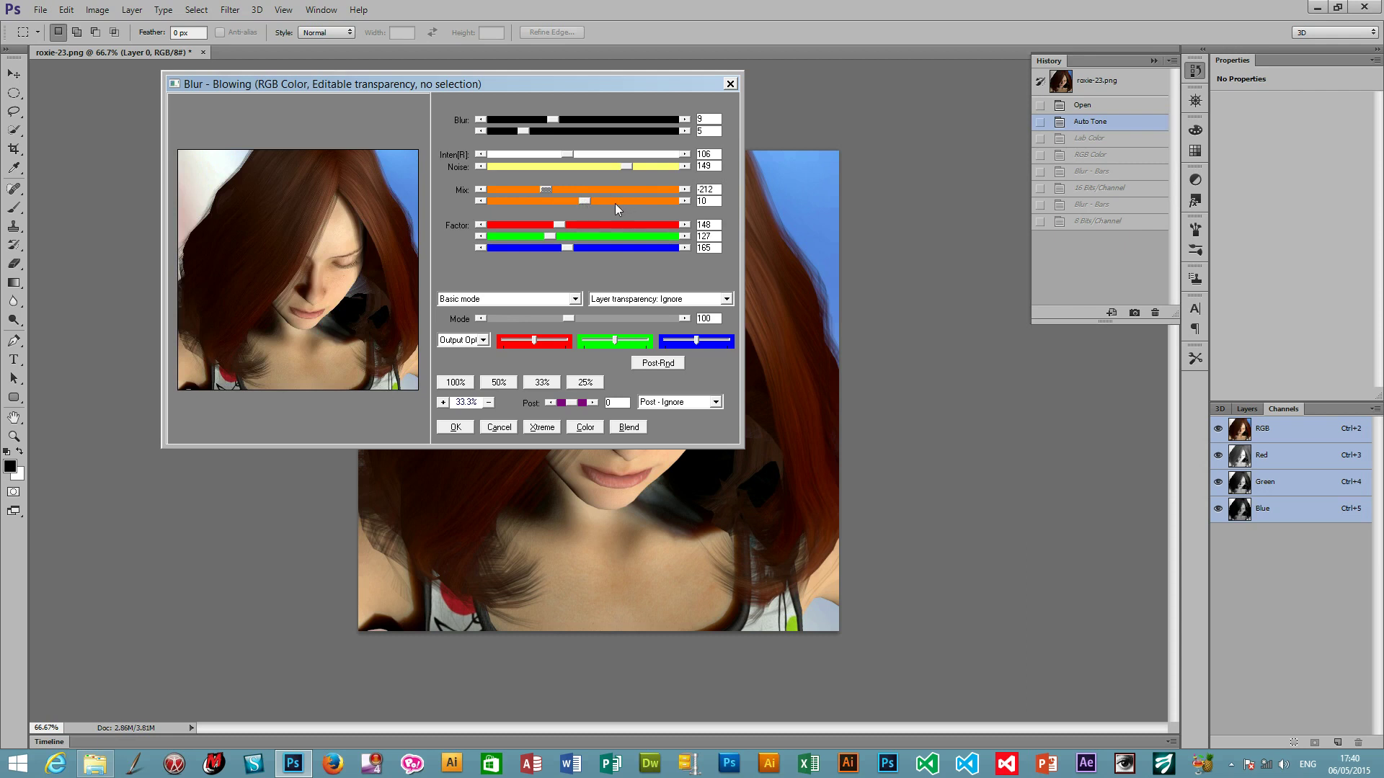
drag(584, 200, 622, 200)
- Nudge the red Factor up and raise the green Factor from 127 to 159
drag(560, 225, 617, 226)
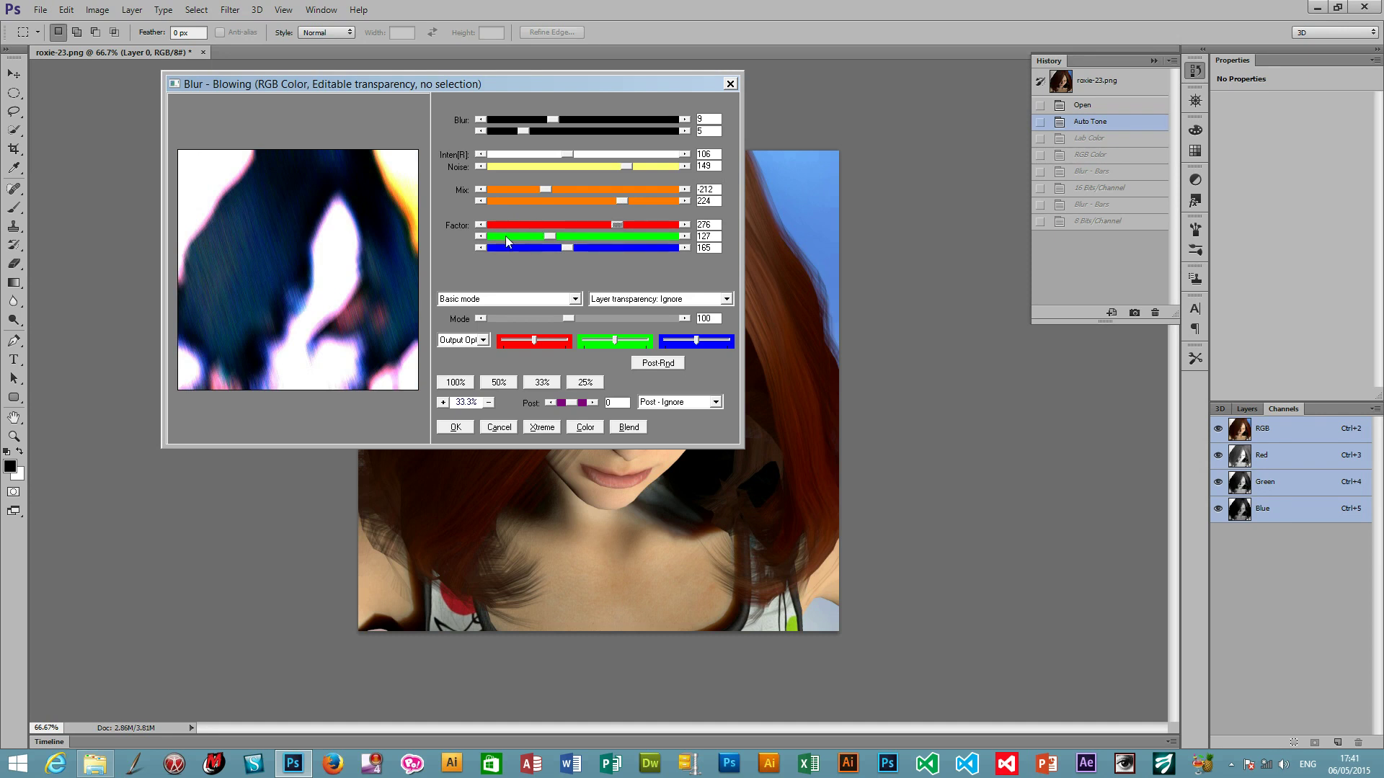
drag(554, 232, 577, 234)
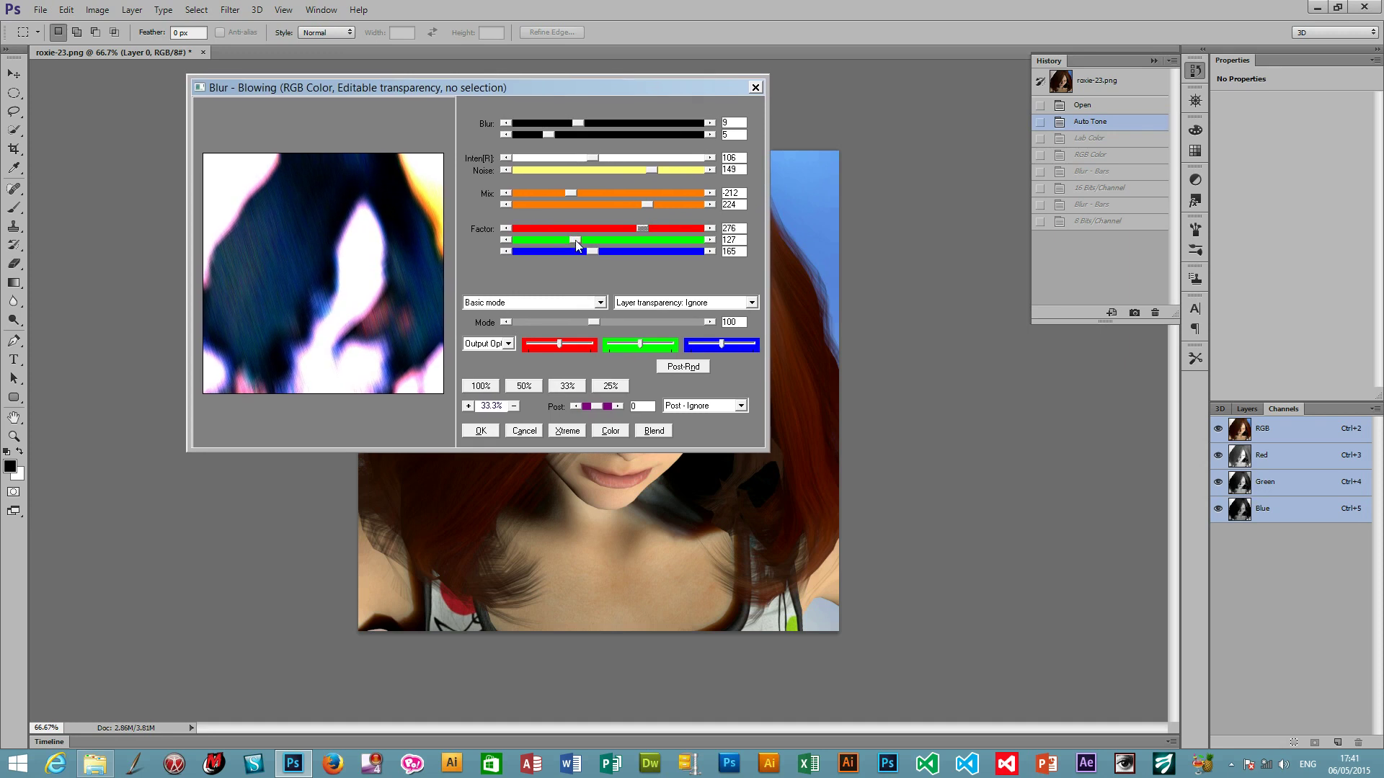
drag(578, 239, 538, 235)
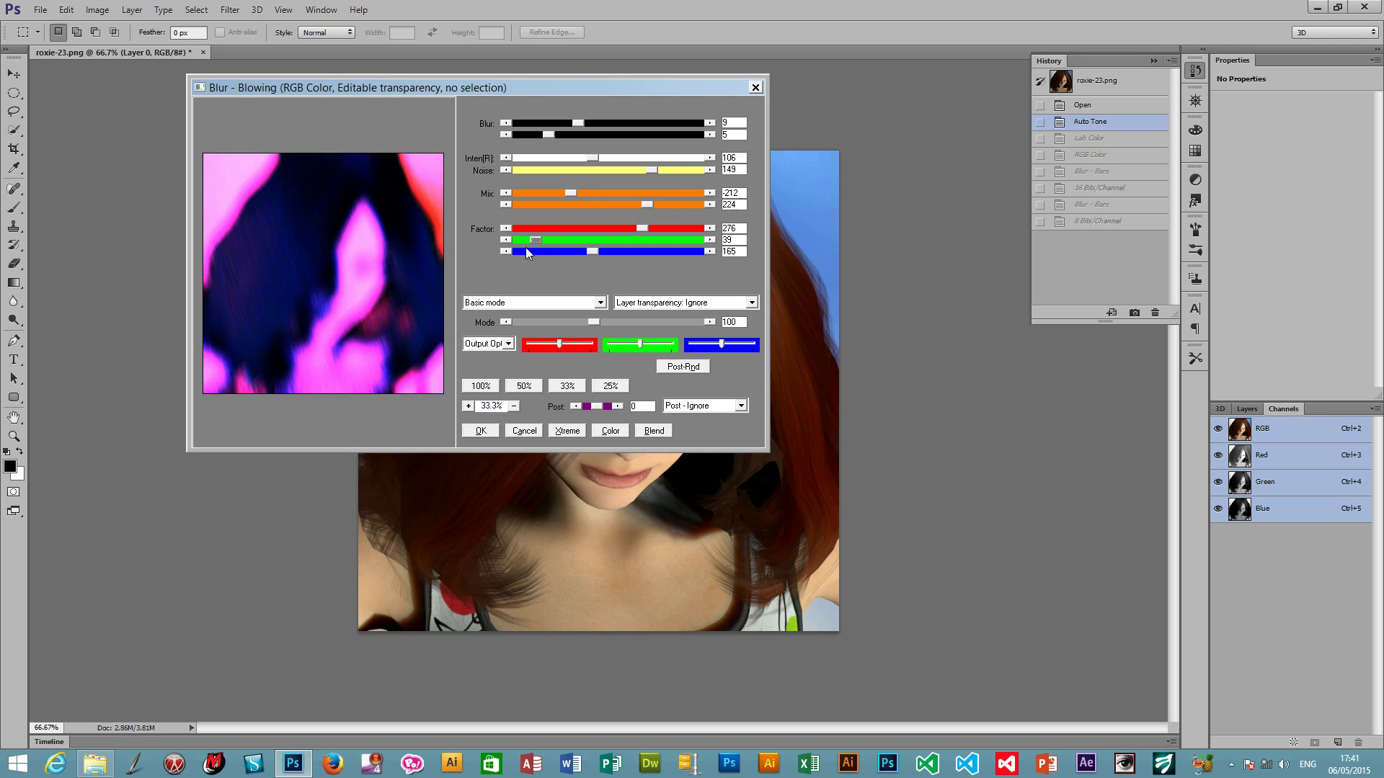
drag(555, 239, 601, 229)
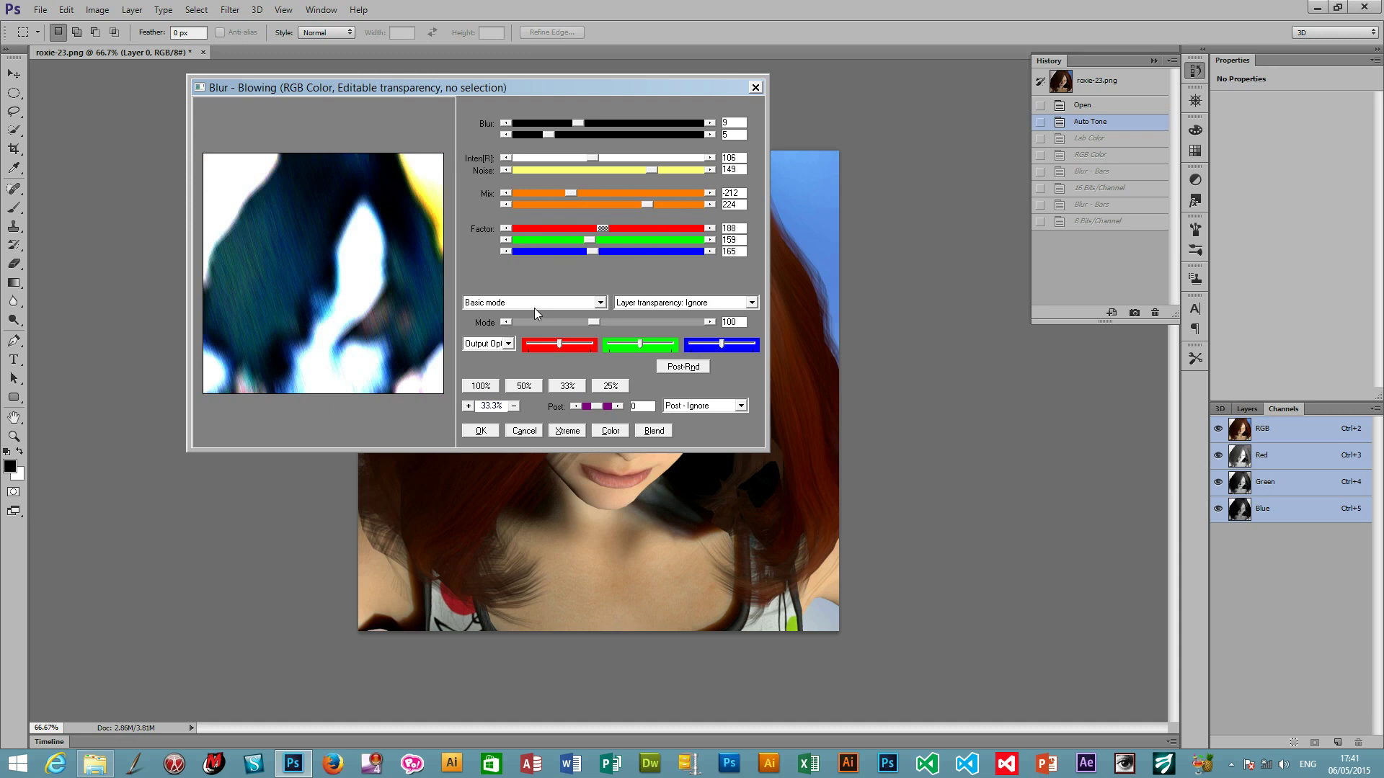
click(534, 304)
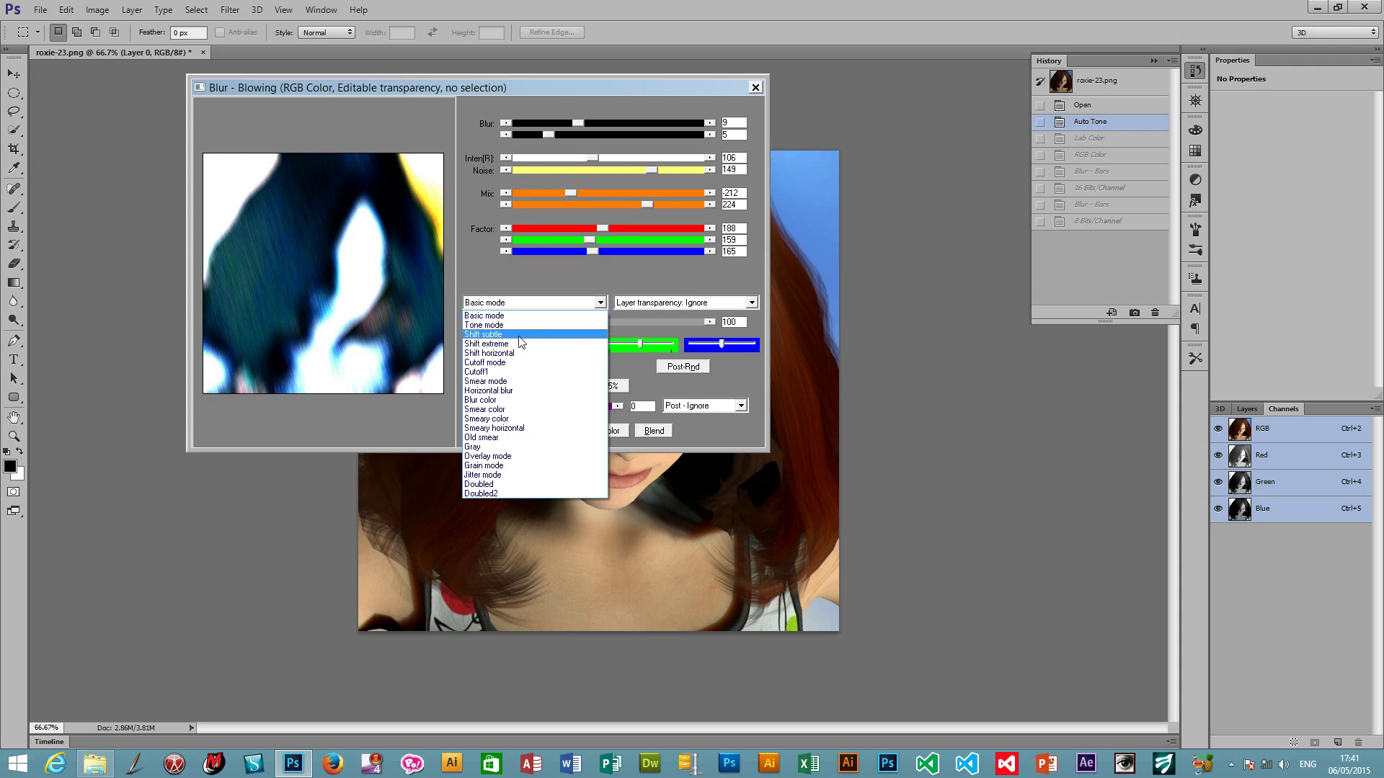
- Switch the blowing mode to Shift extreme and lower the red Factor to 140
click(519, 344)
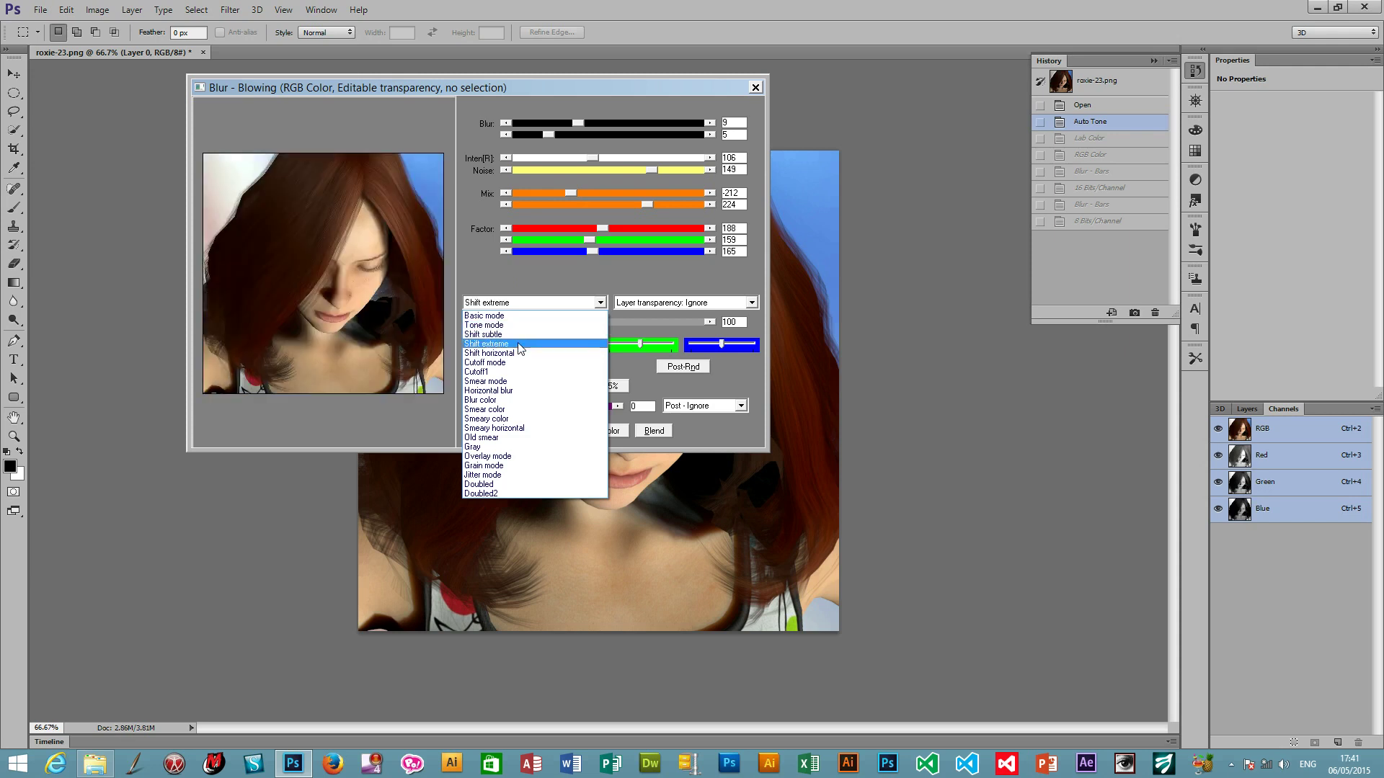
click(520, 346)
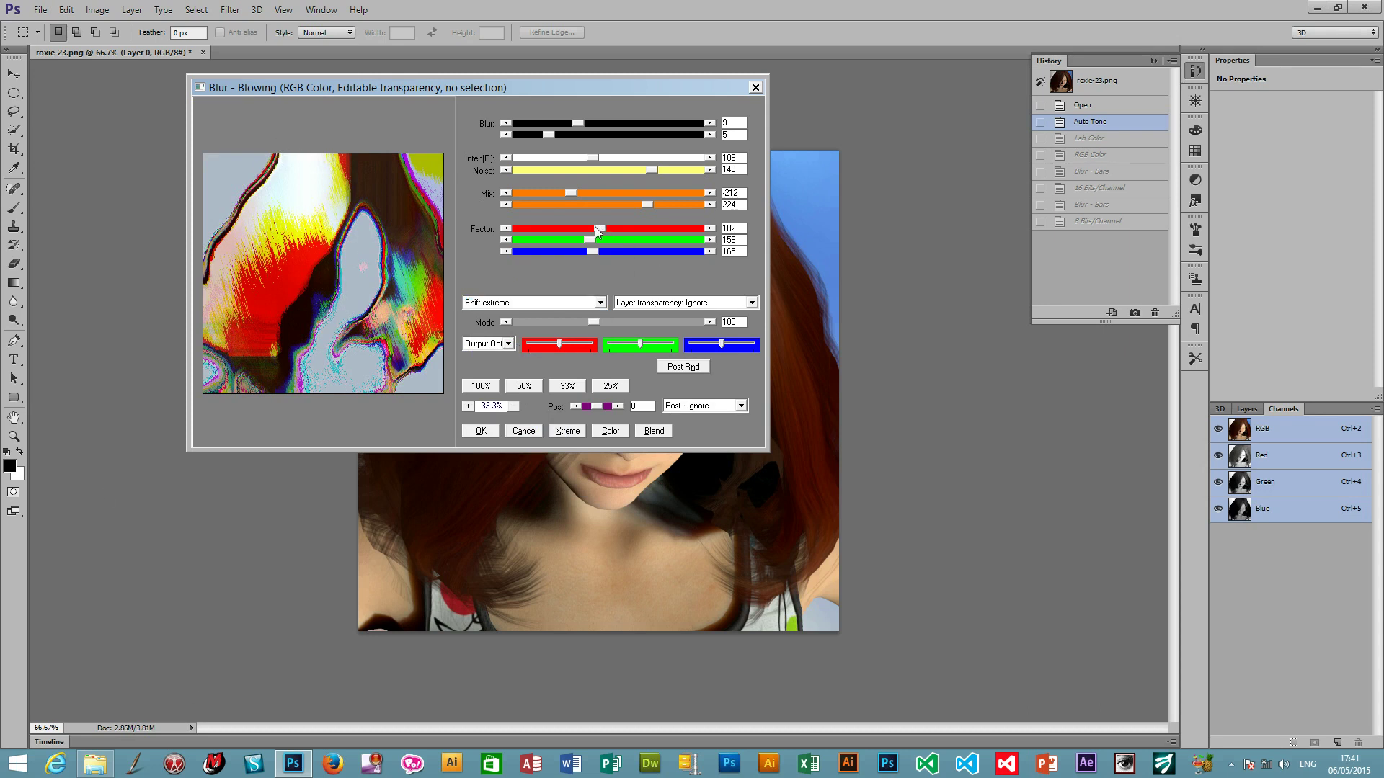
drag(596, 229, 581, 227)
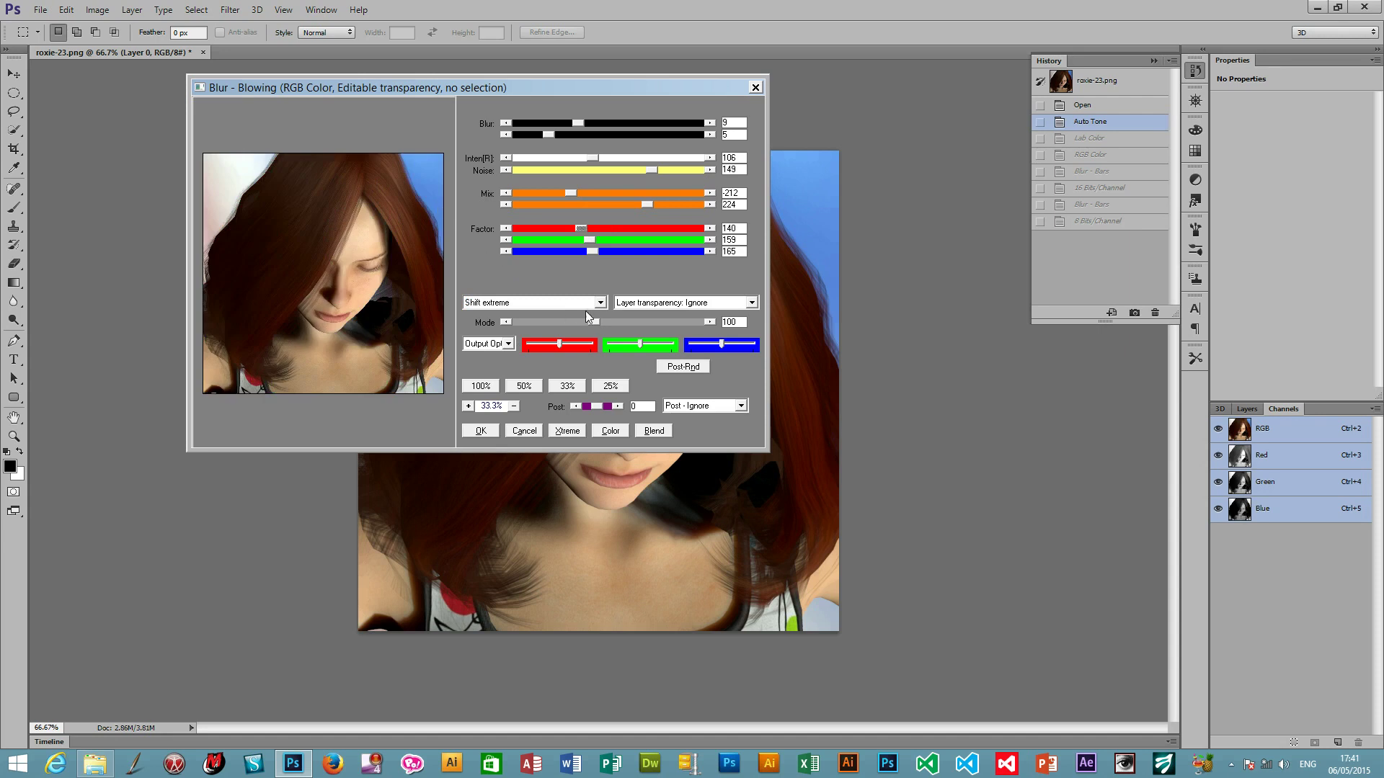
- Try Mode strengths from near zero to 406, settle at 169, and drop Blur from 9 to 4
drag(594, 325, 567, 322)
drag(566, 322, 573, 322)
drag(572, 321, 616, 321)
mouse_move(616, 321)
mouse_down()
mouse_move(581, 322)
mouse_move(594, 322)
mouse_up()
drag(594, 322, 672, 322)
drag(668, 322, 611, 319)
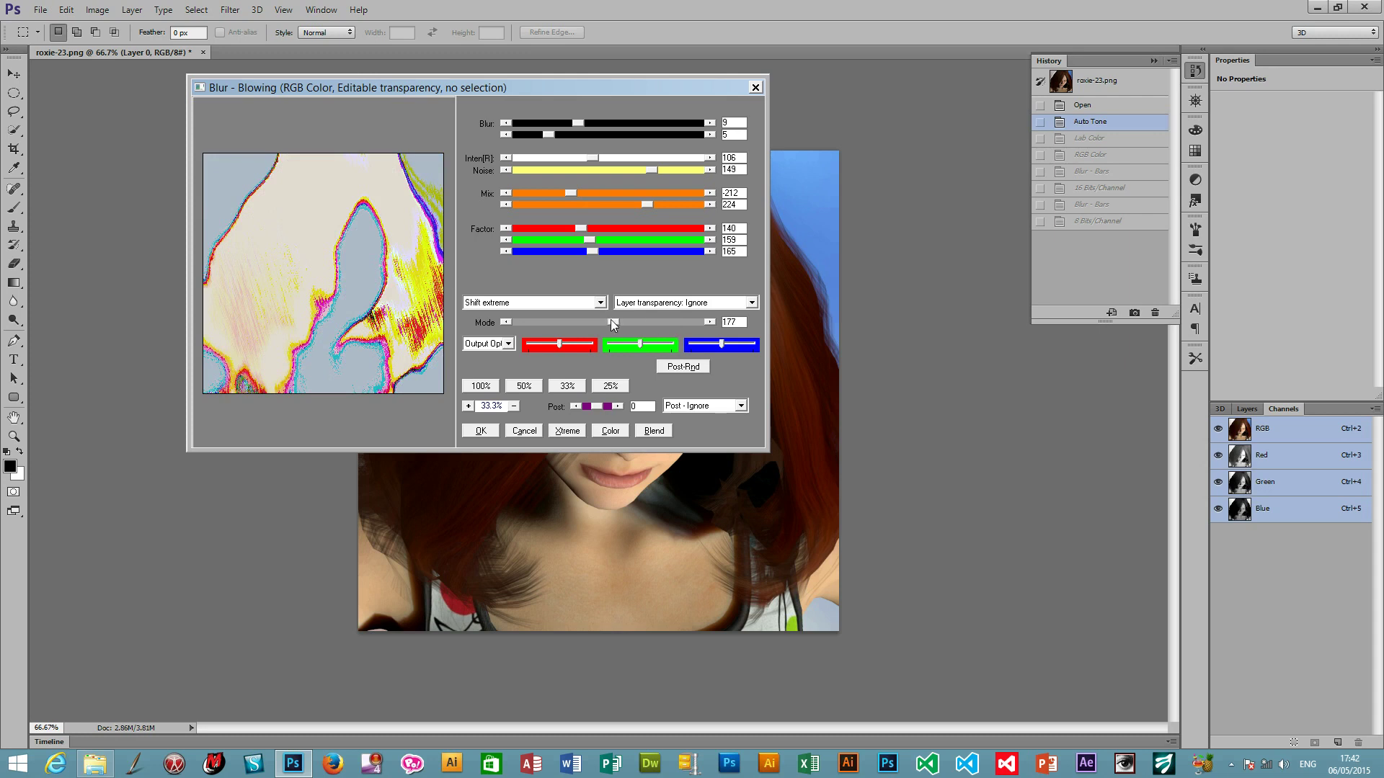
drag(577, 124, 541, 124)
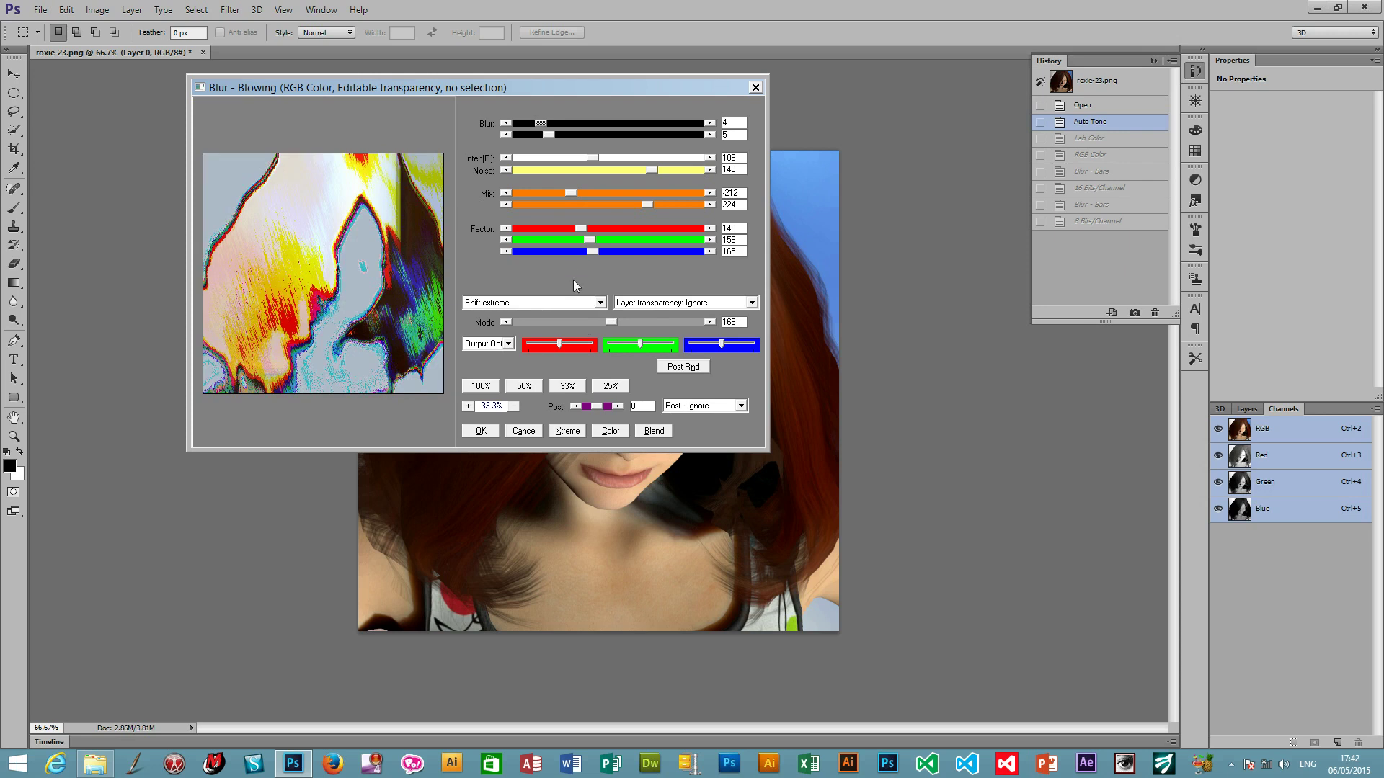
click(528, 304)
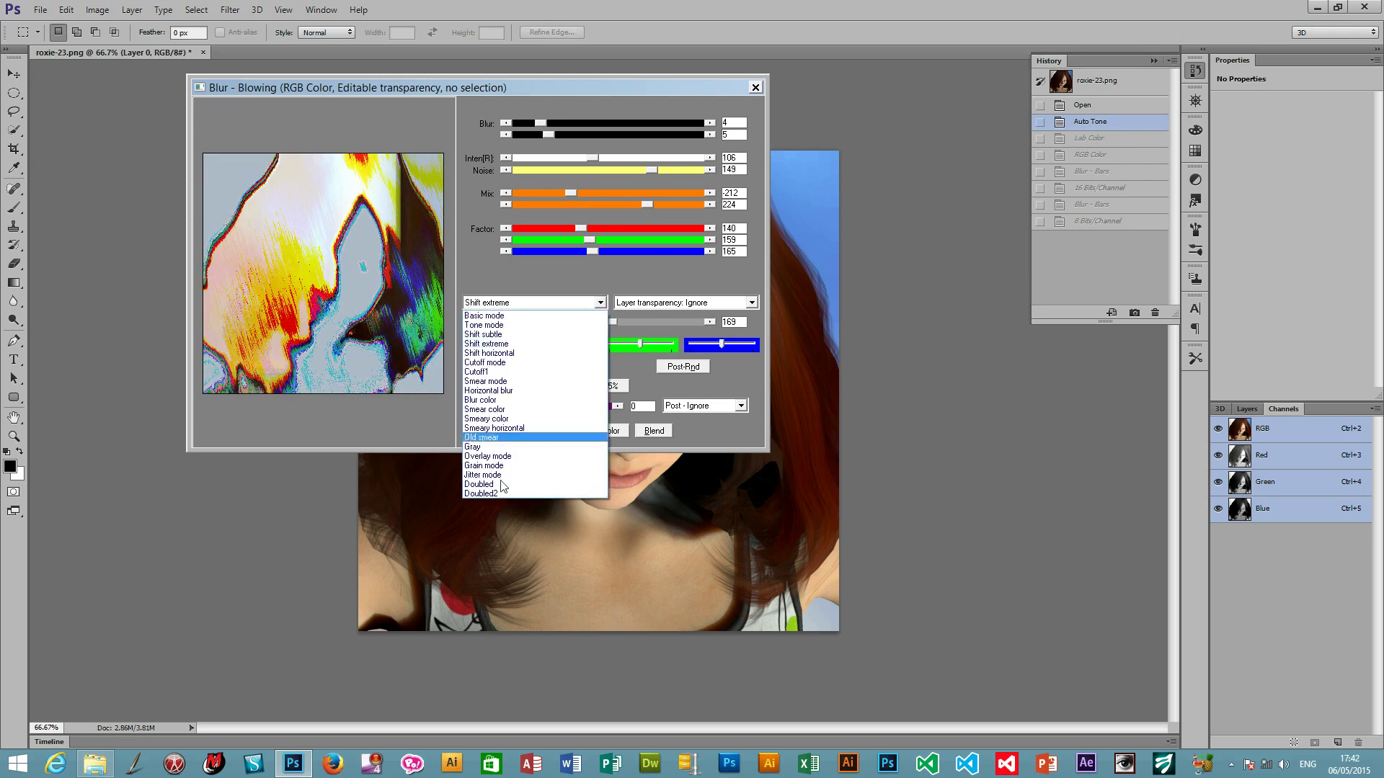
- Try the Smear color mode, then switch the blowing mode to Old smear
click(505, 412)
click(503, 410)
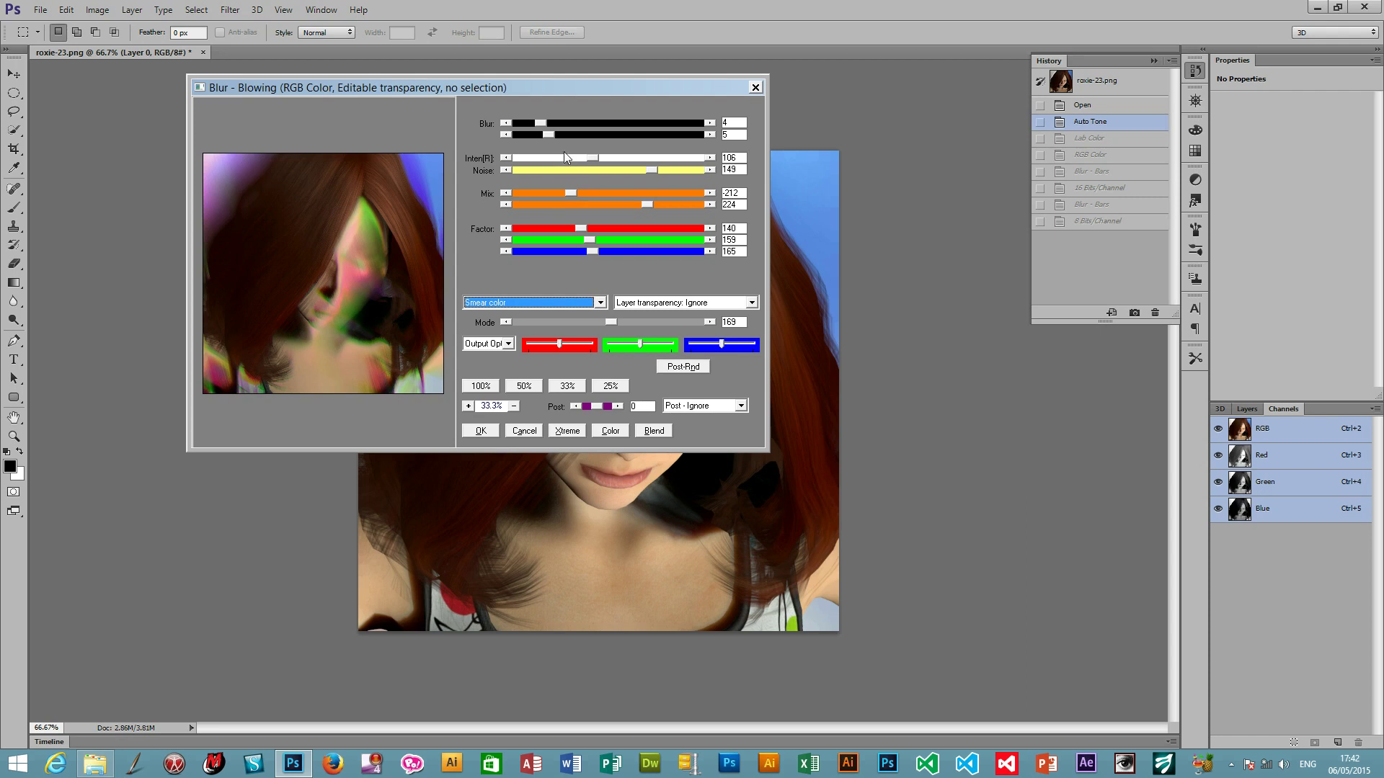
click(527, 303)
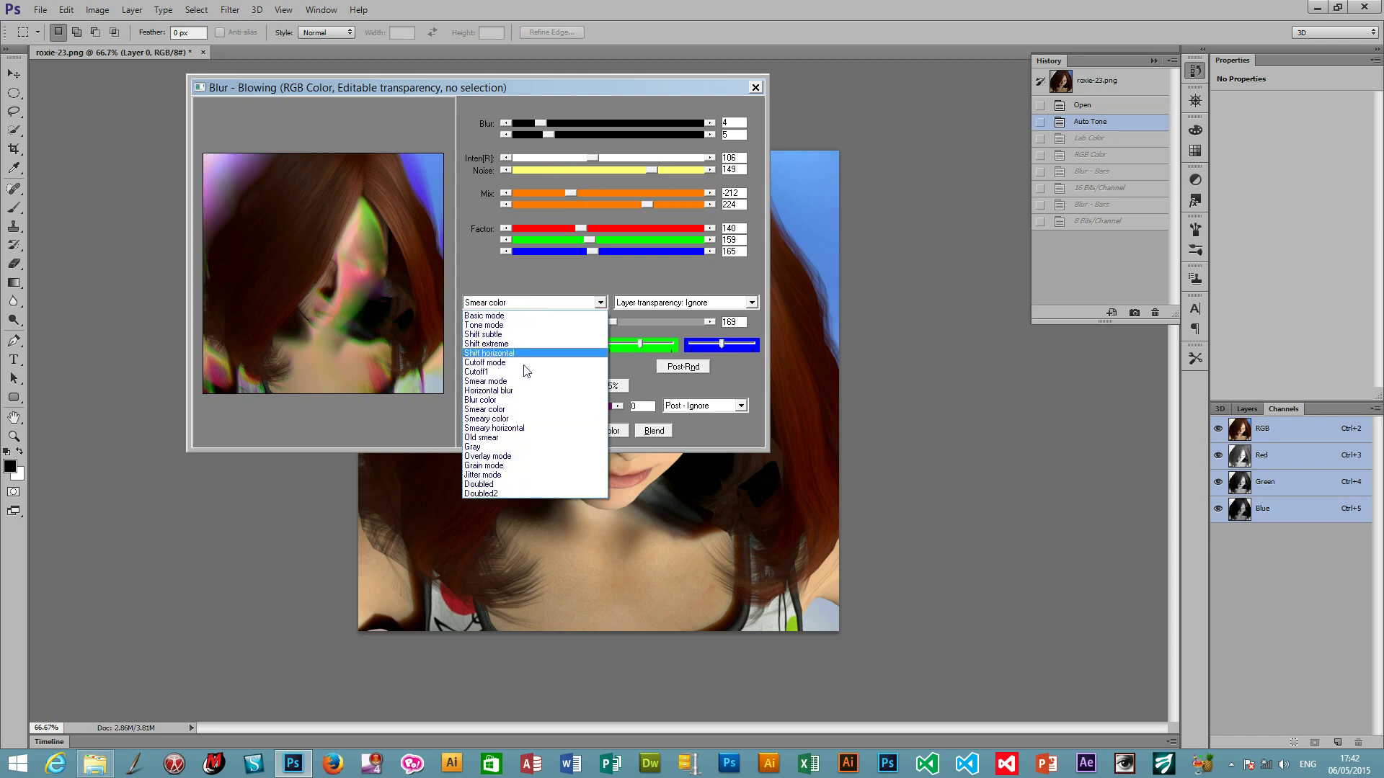
click(500, 436)
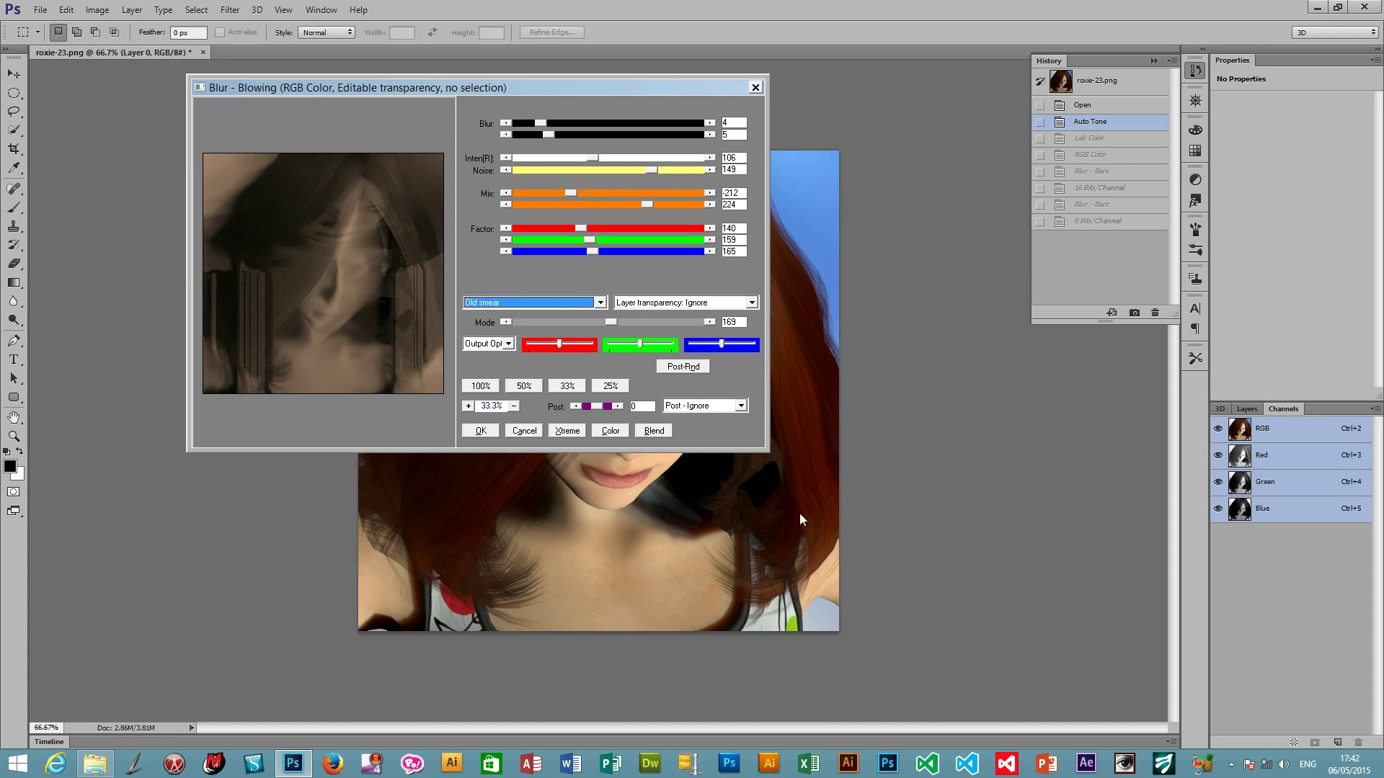
- Try Basic layer transparency, then set Layer transparency to Red
click(703, 304)
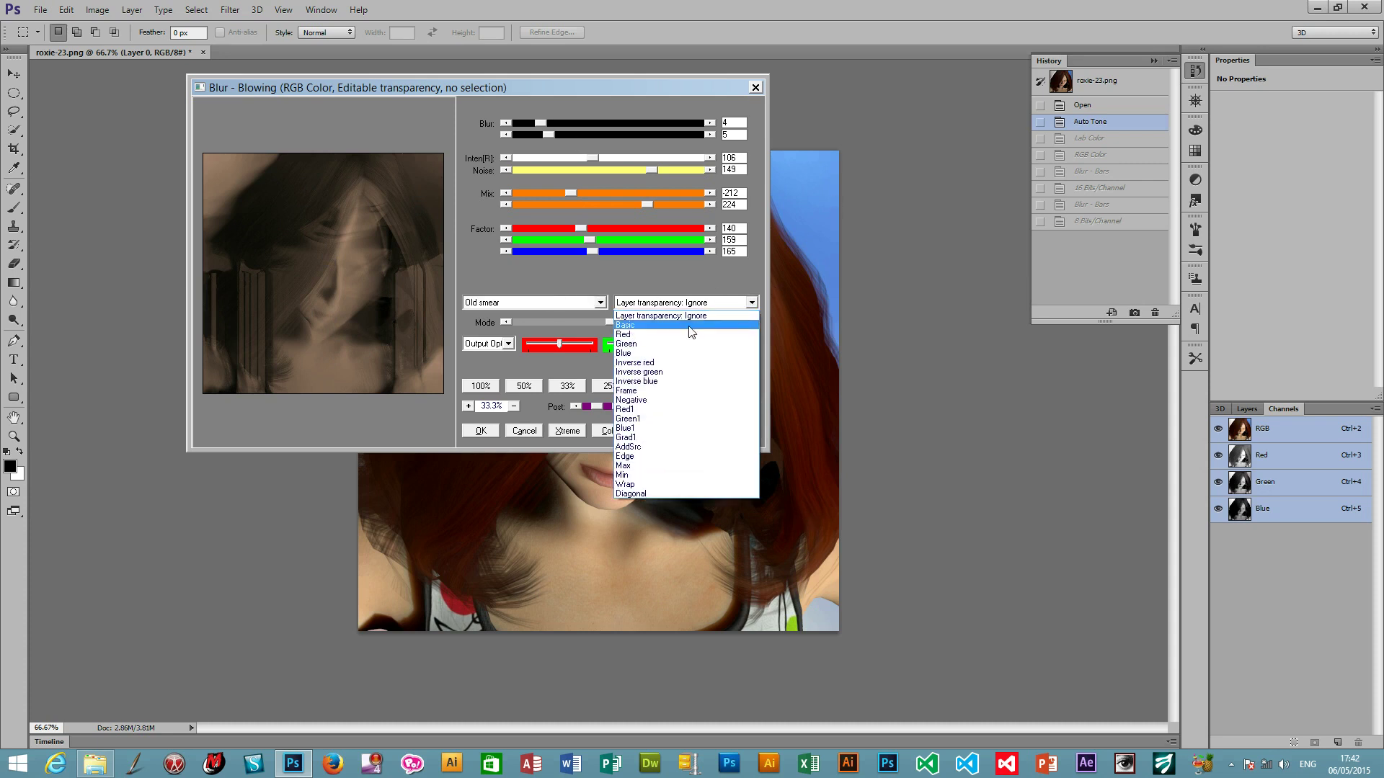
click(690, 325)
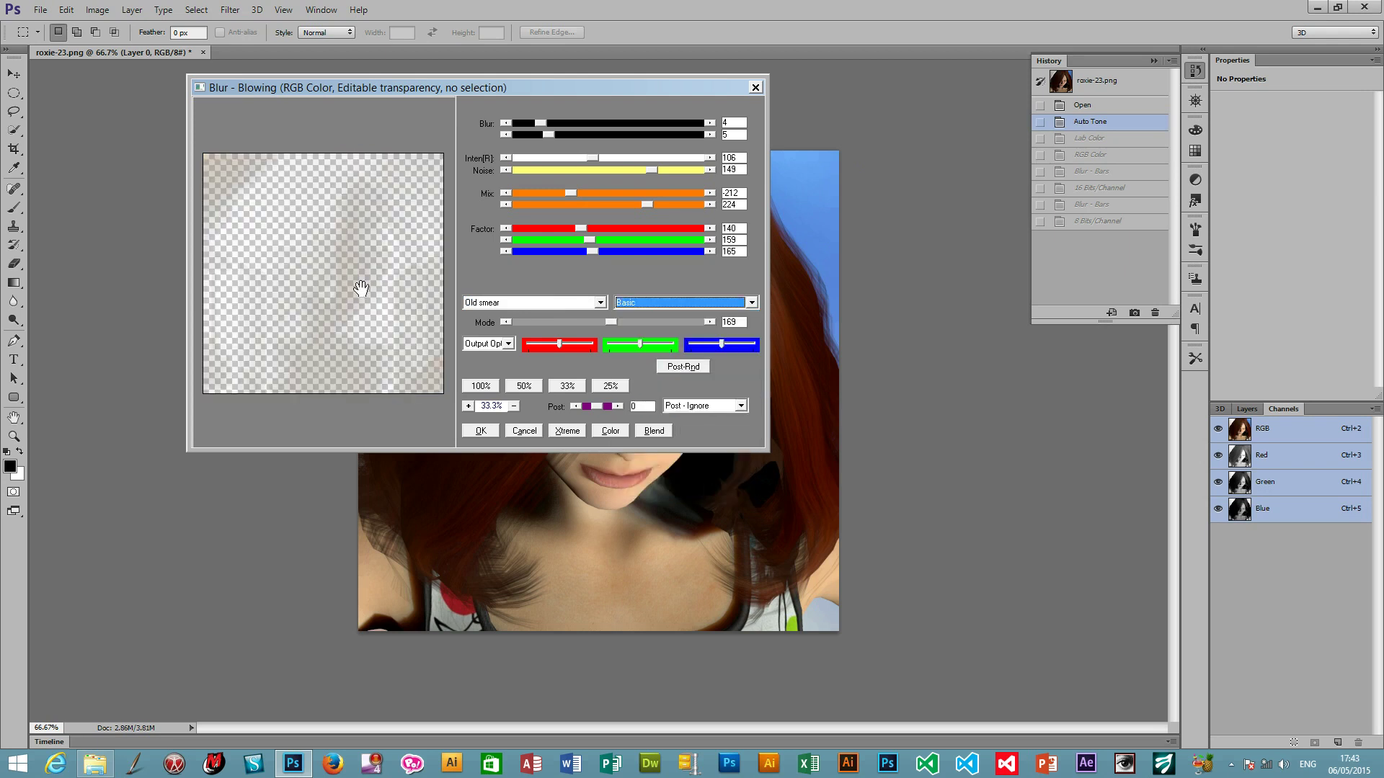
click(634, 302)
click(639, 336)
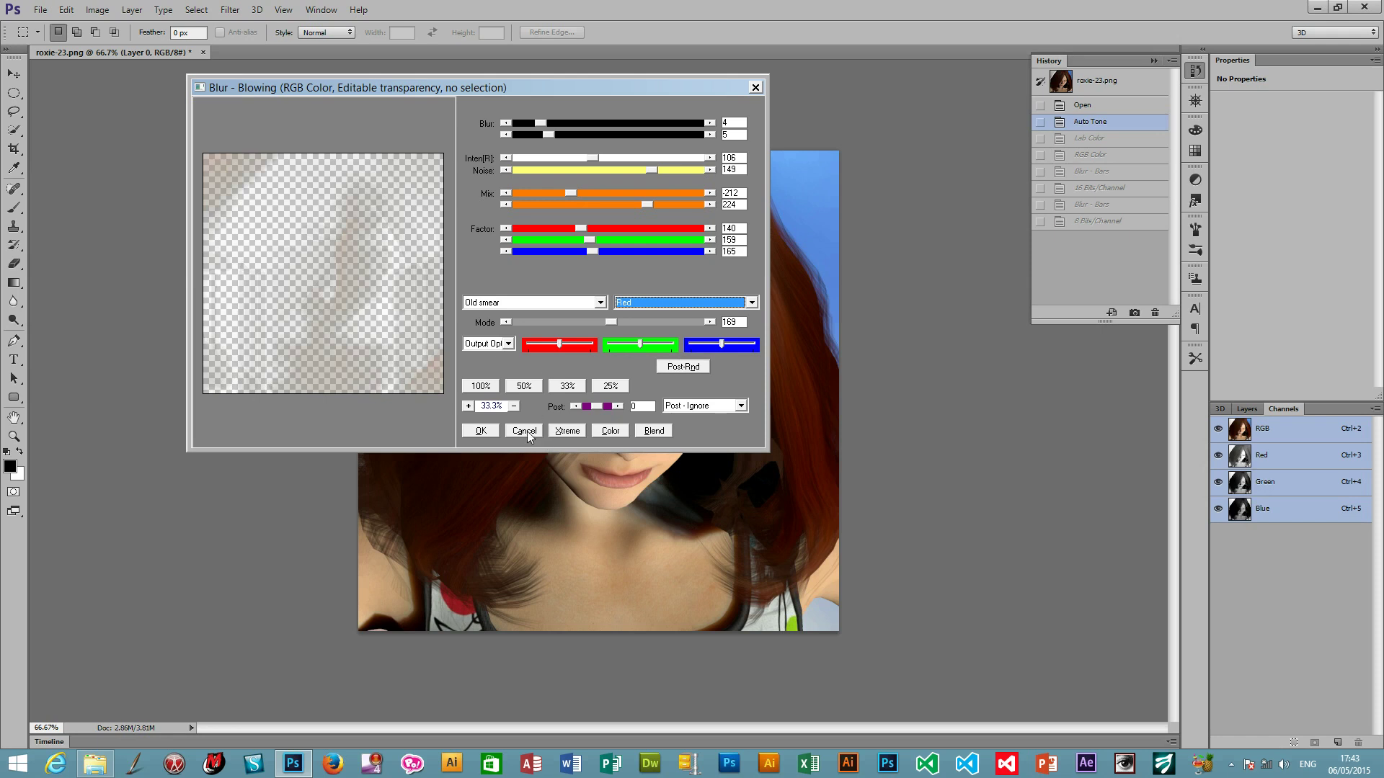
click(673, 304)
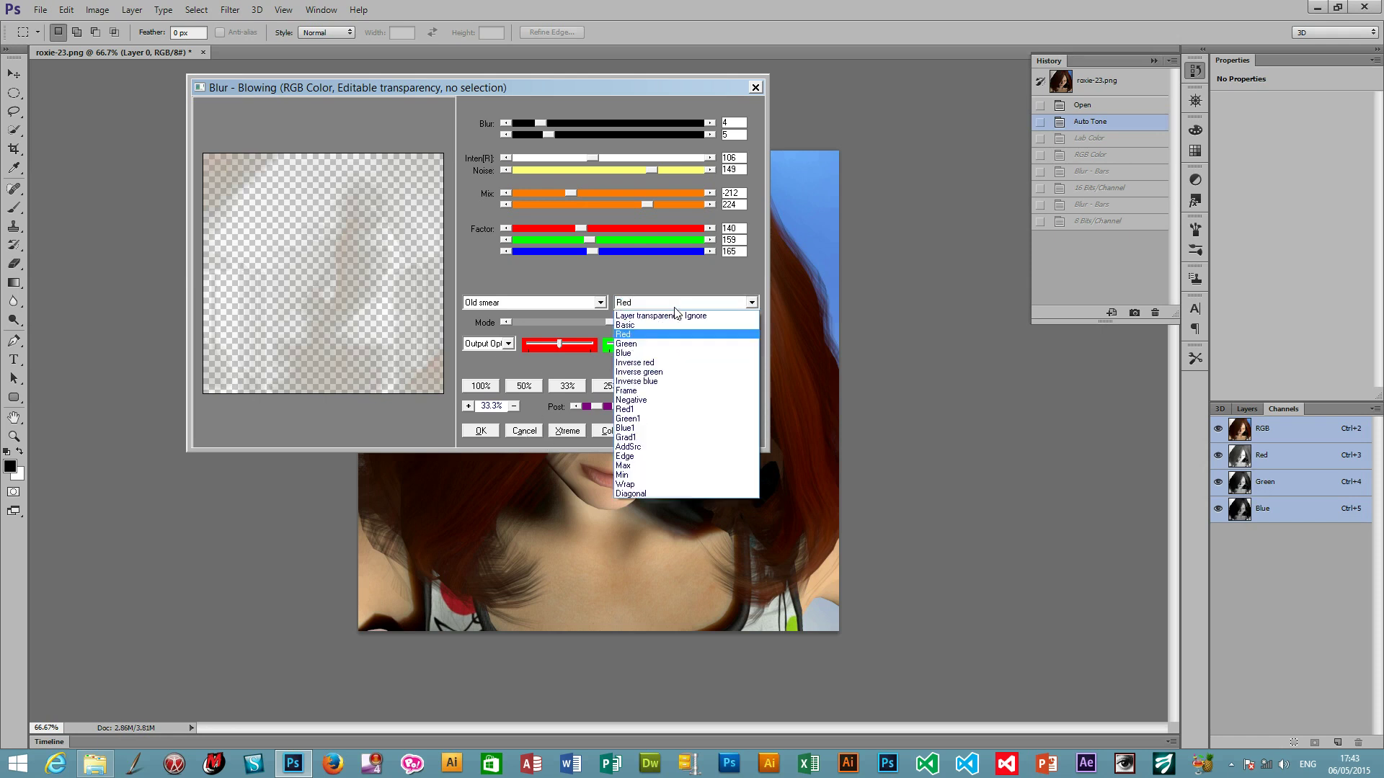
- Reset Layer transparency to Ignore and the blowing mode back to Basic
click(484, 348)
click(503, 303)
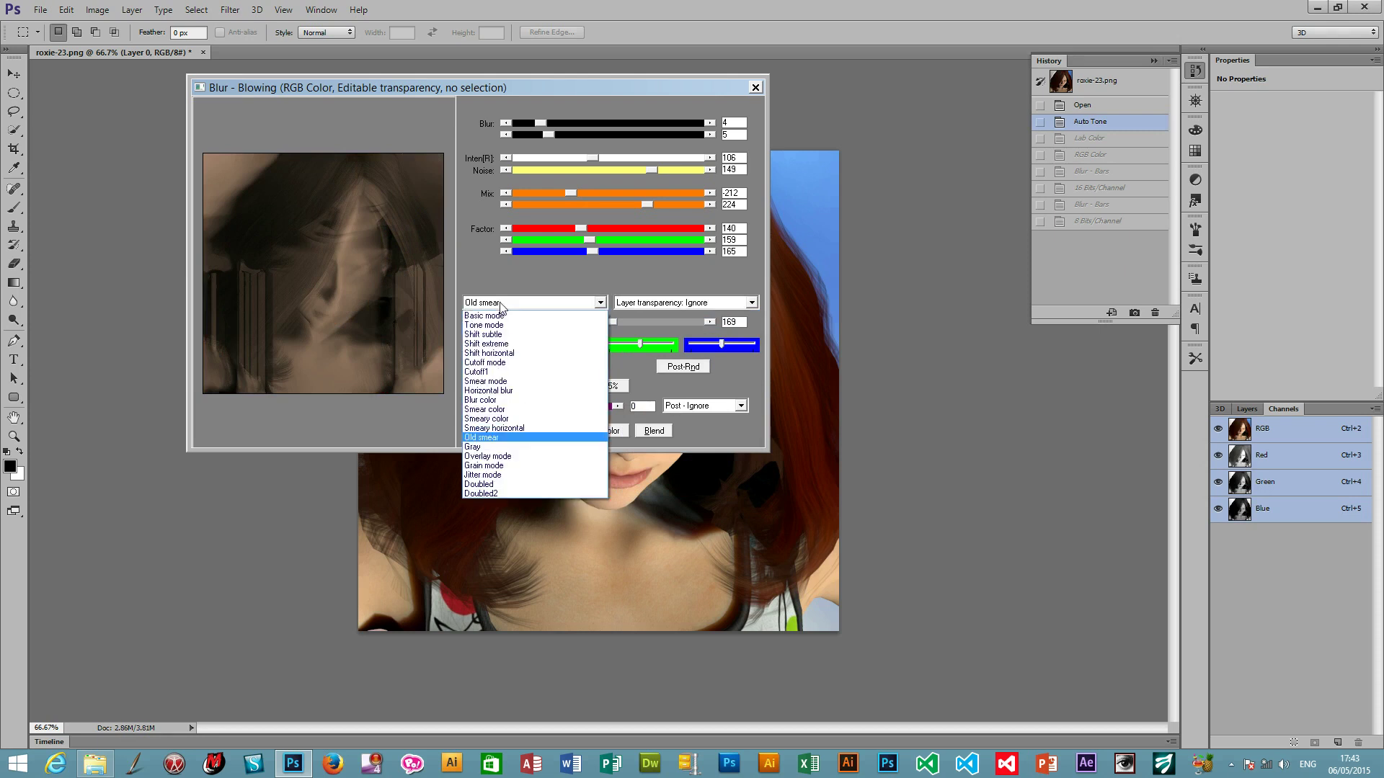
click(503, 317)
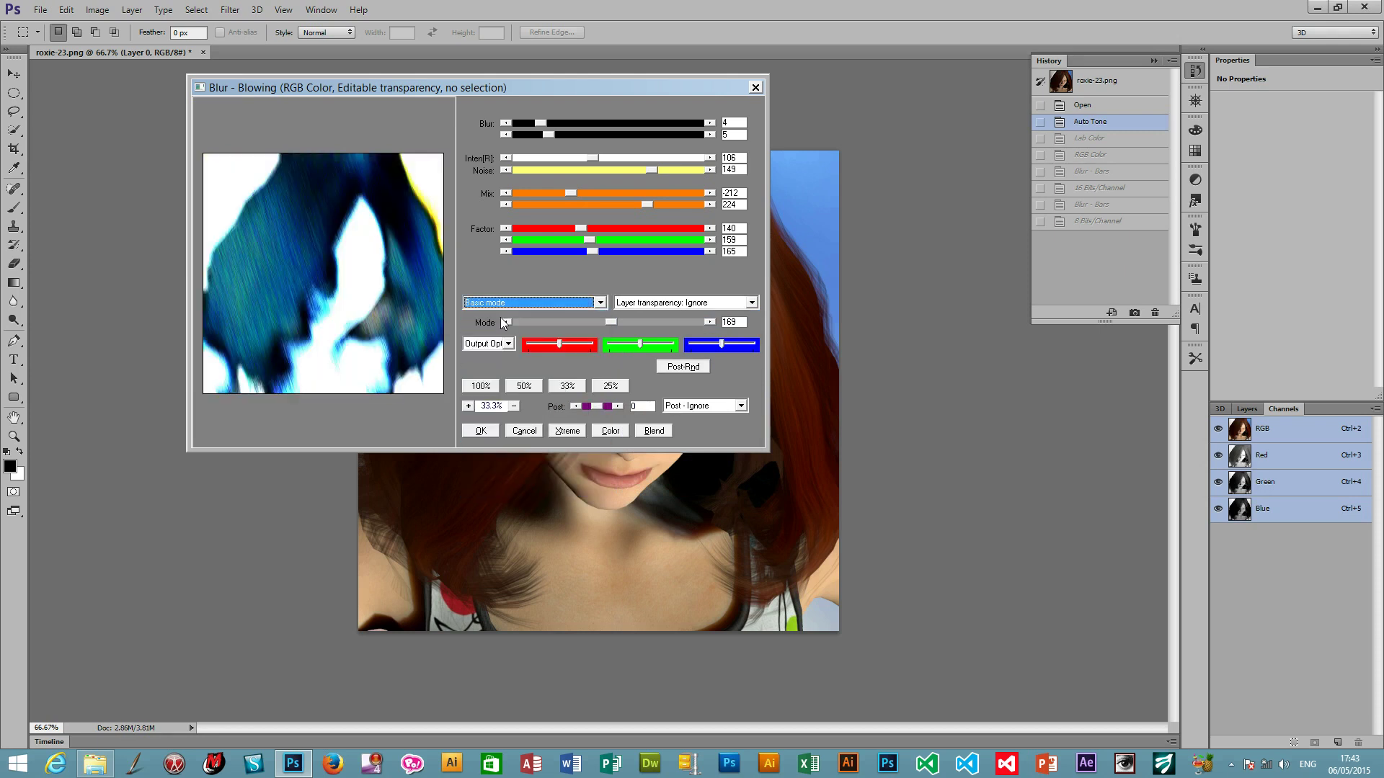
- Apply the Wrap output option, then switch the output option to Green
click(491, 347)
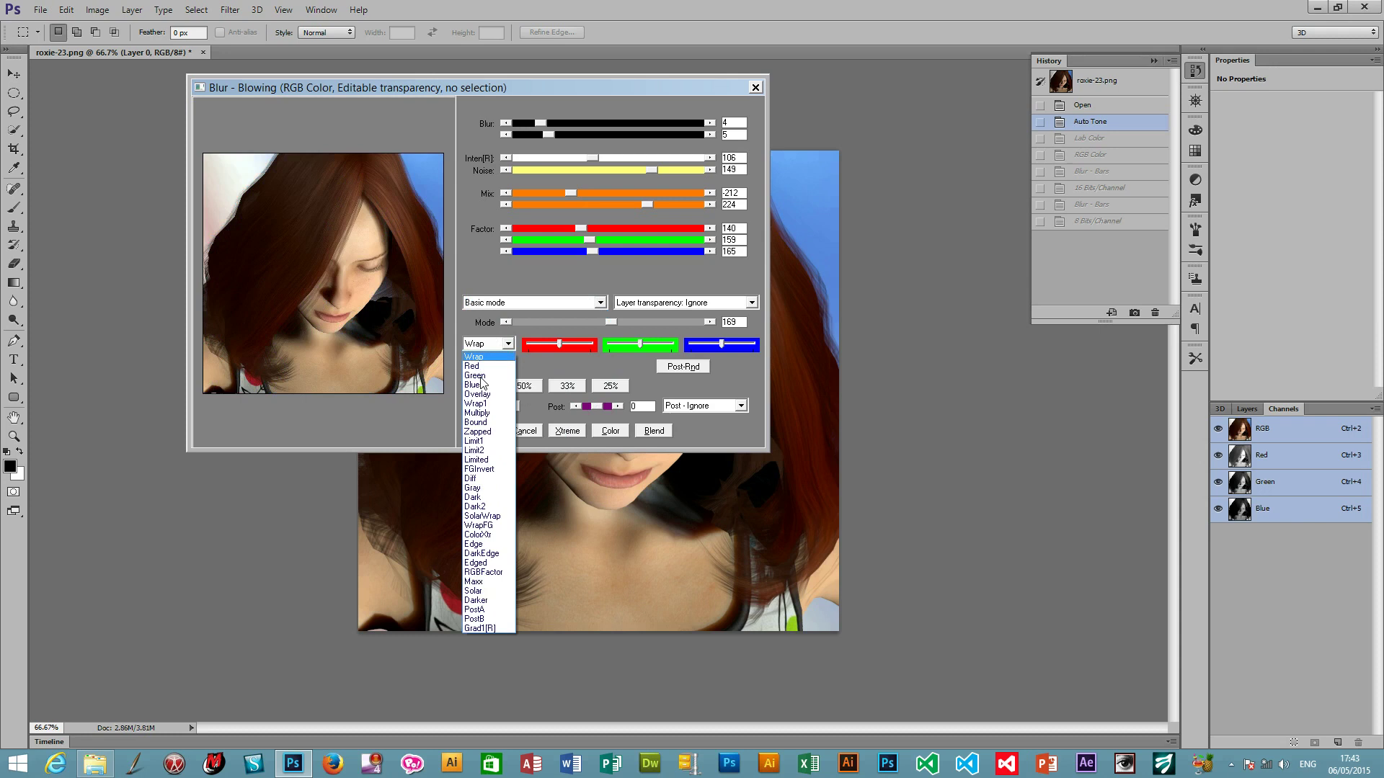
click(473, 346)
click(472, 351)
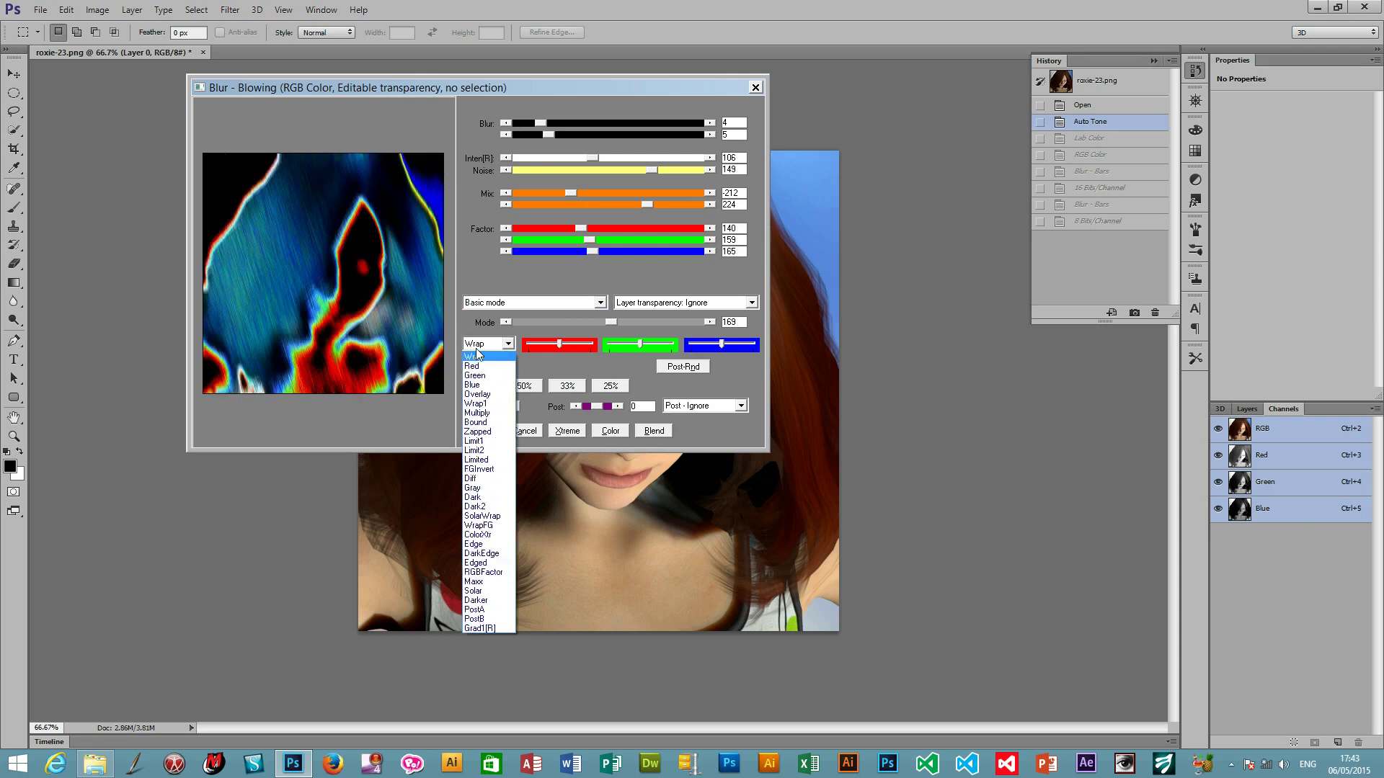
scroll(480, 387, down, 2)
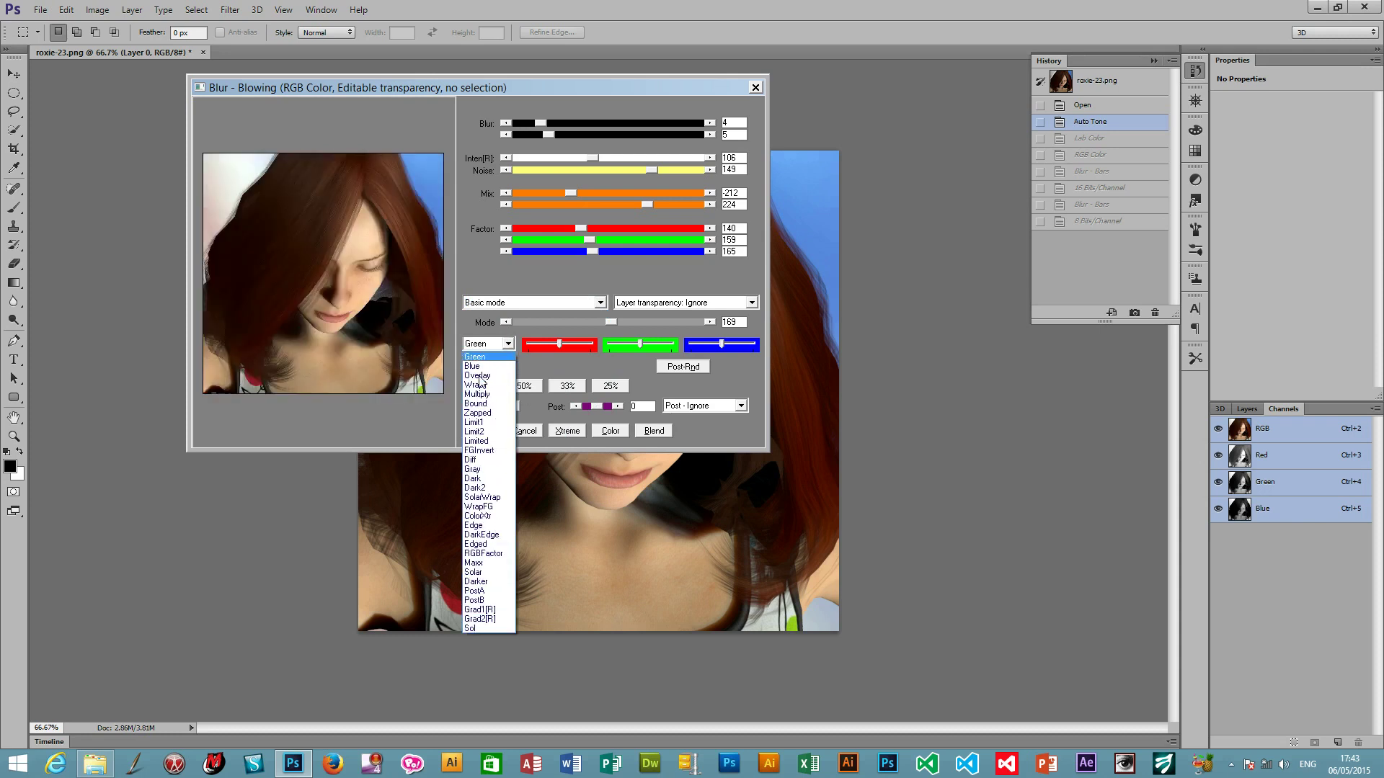
click(483, 346)
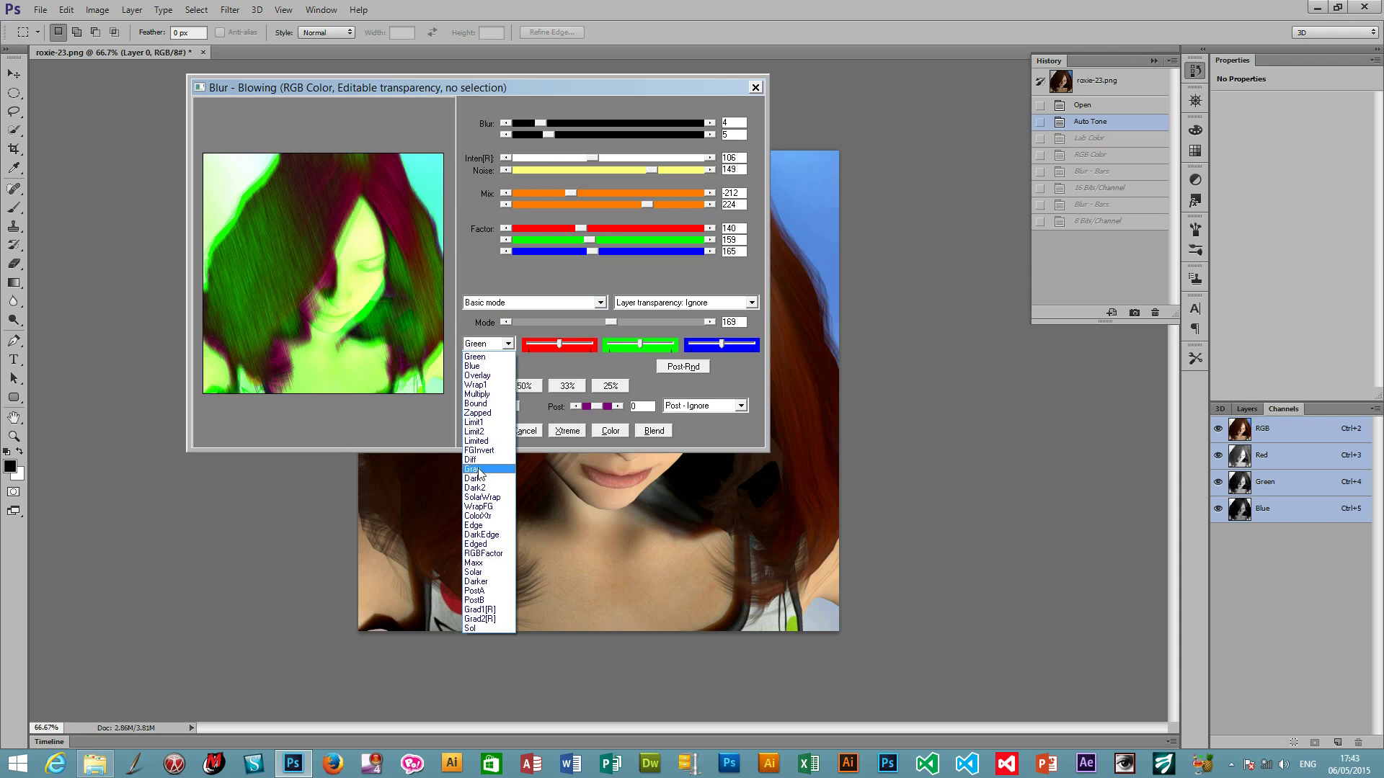
- Cycle the blur mode through Gray, Color and Tile2, then settle on Tile4
click(479, 469)
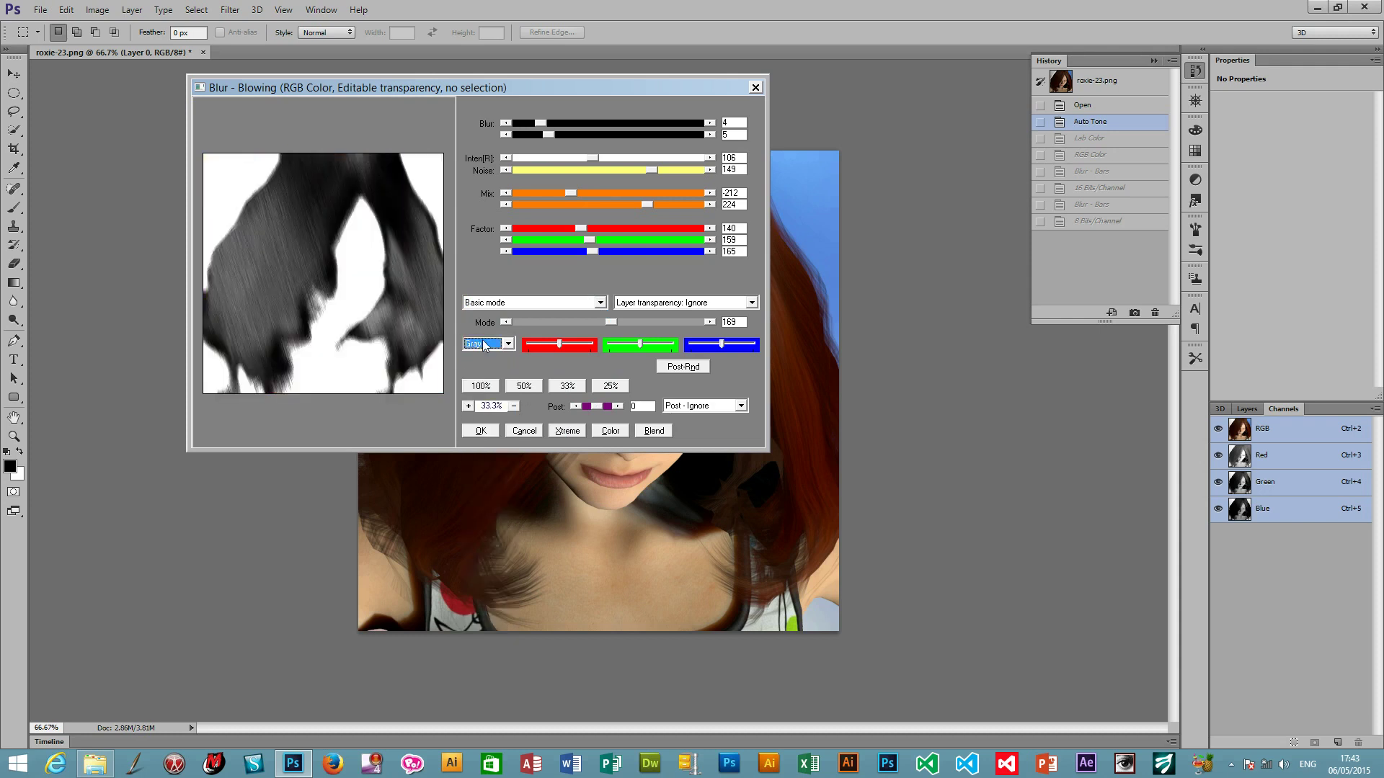
click(484, 345)
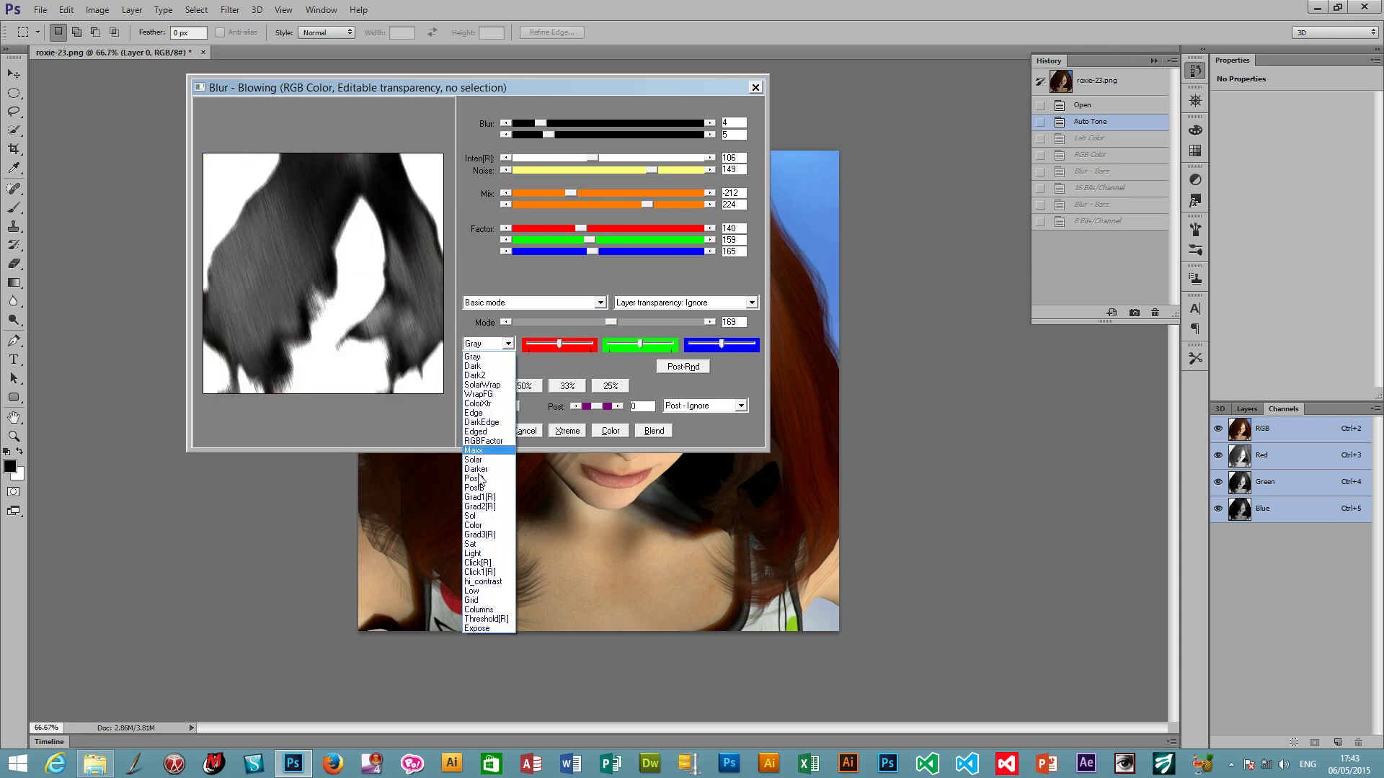
click(475, 526)
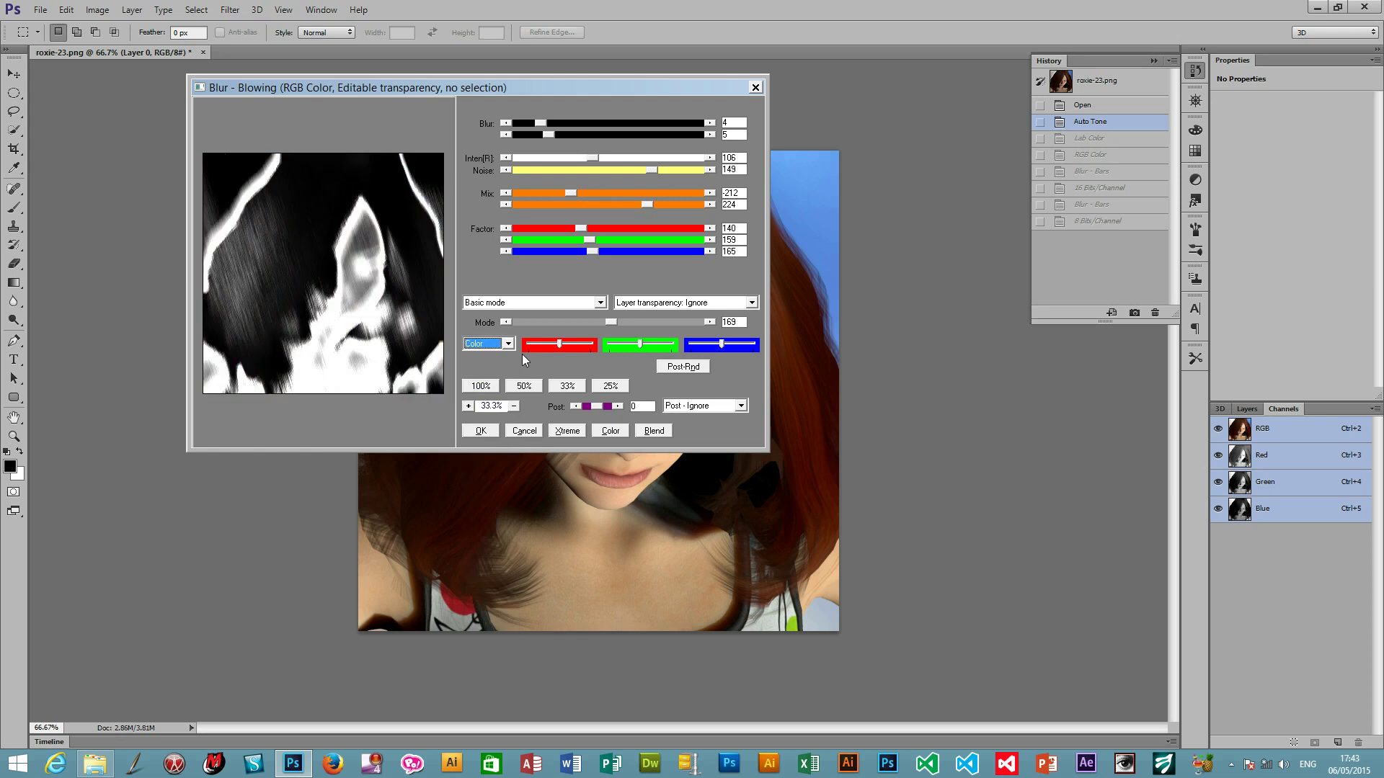
click(488, 345)
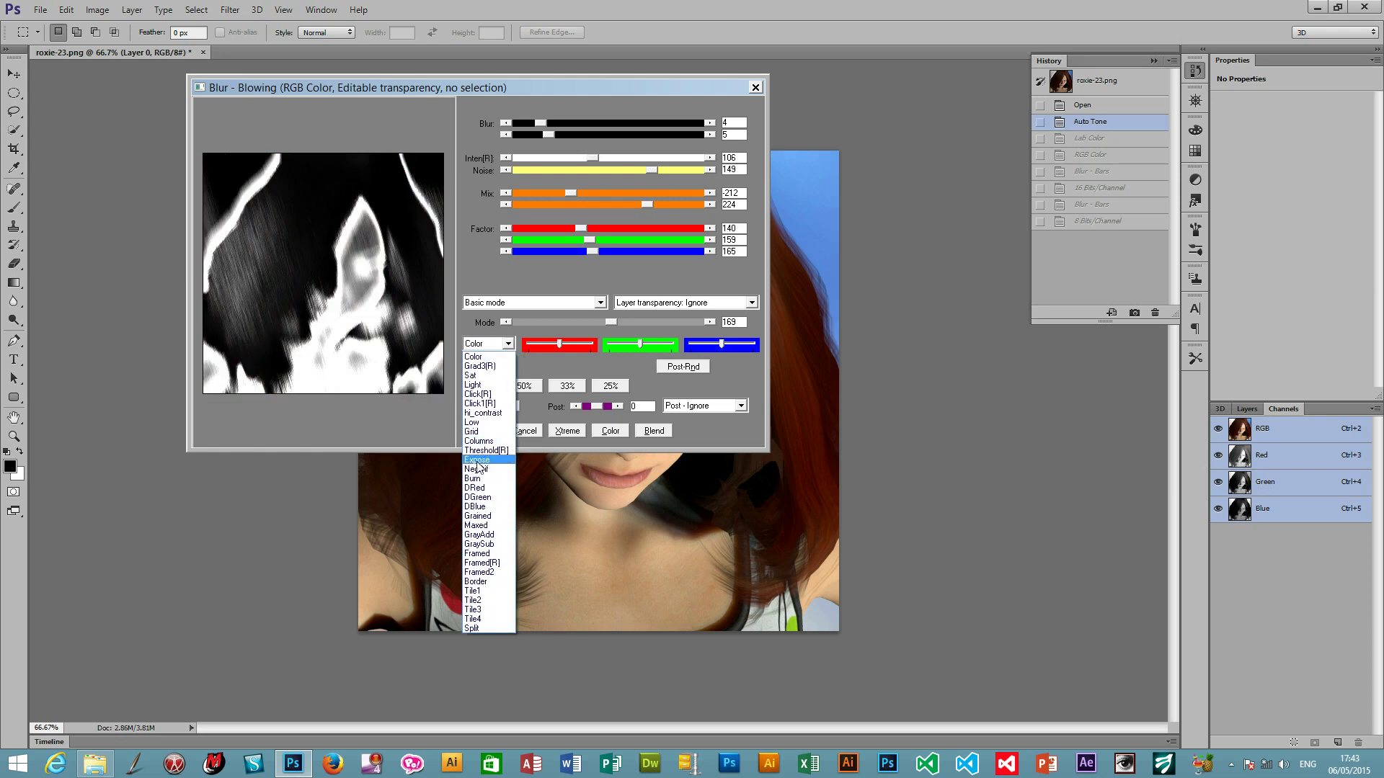
scroll(473, 599, down, 9)
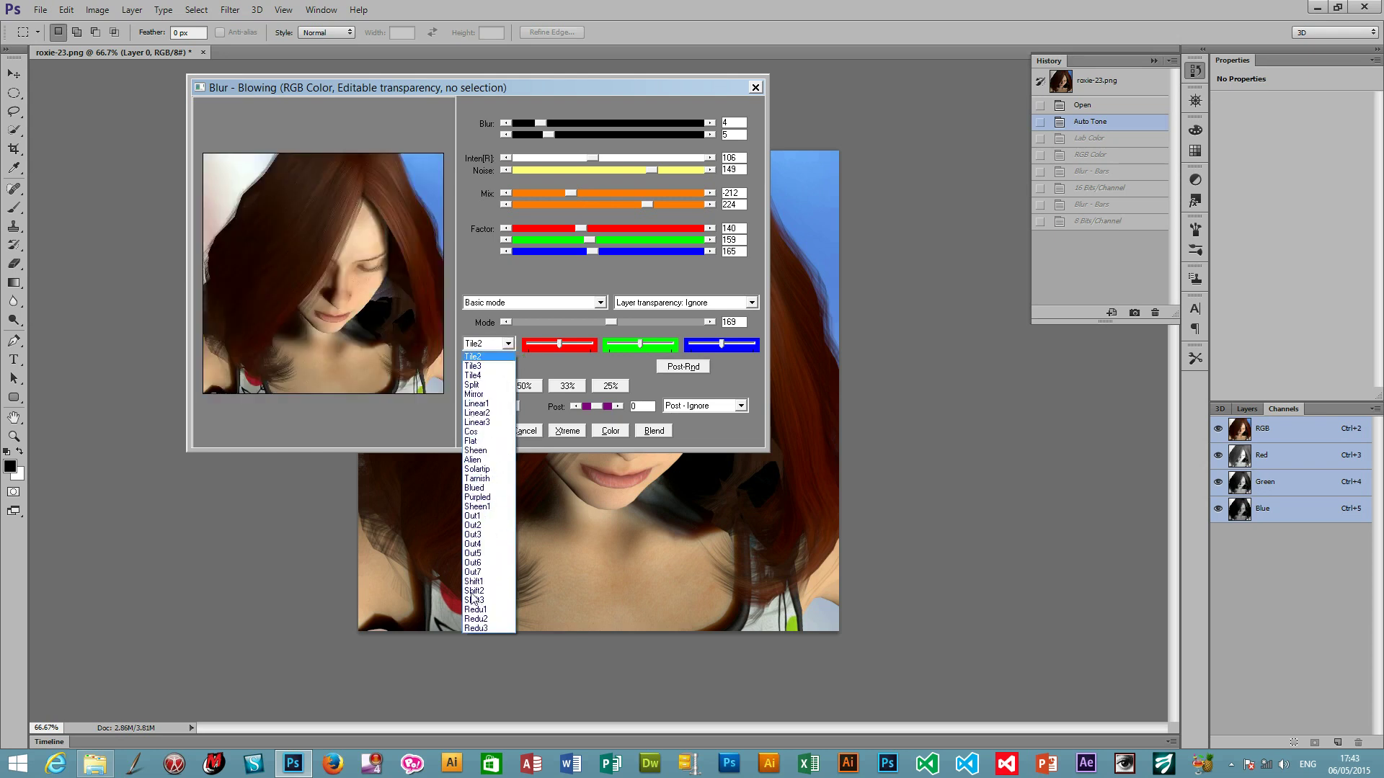
click(457, 552)
click(495, 343)
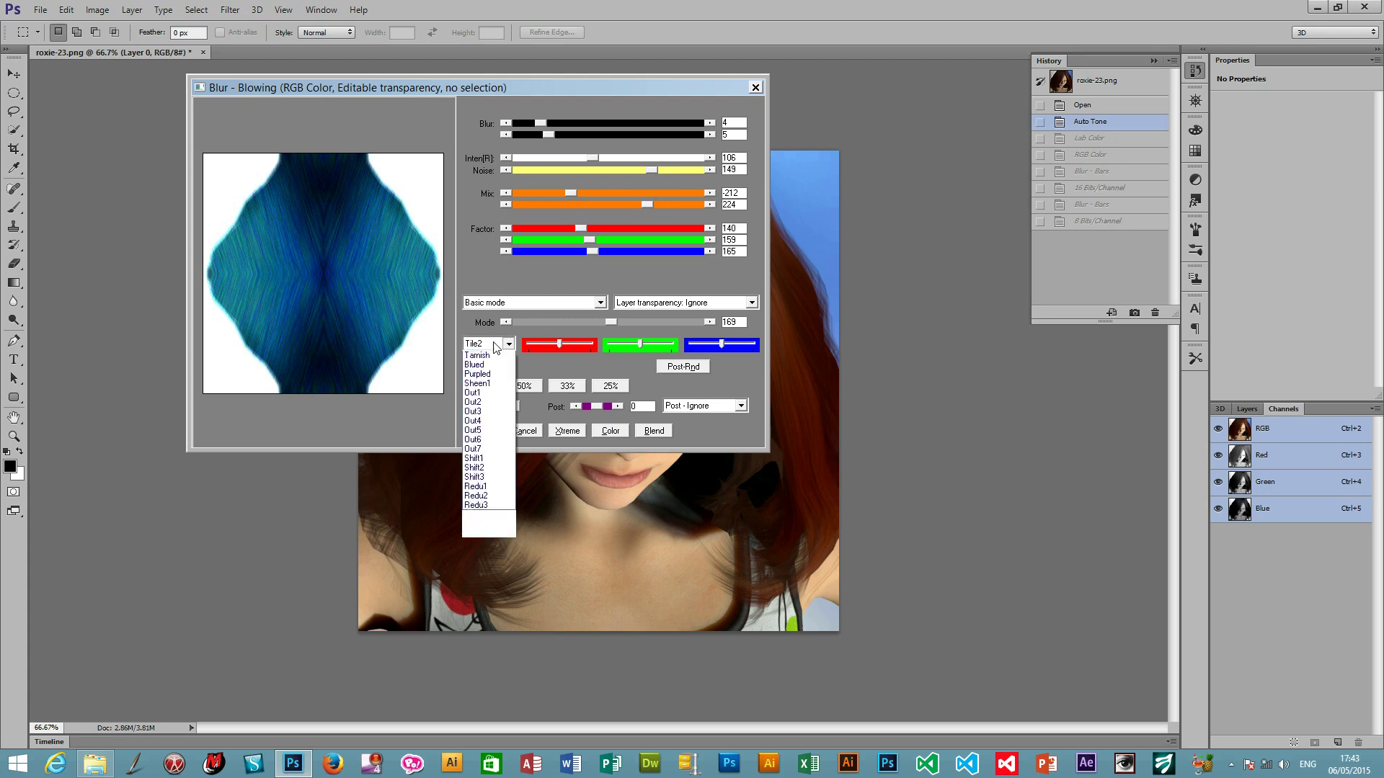
scroll(482, 378, up, 4)
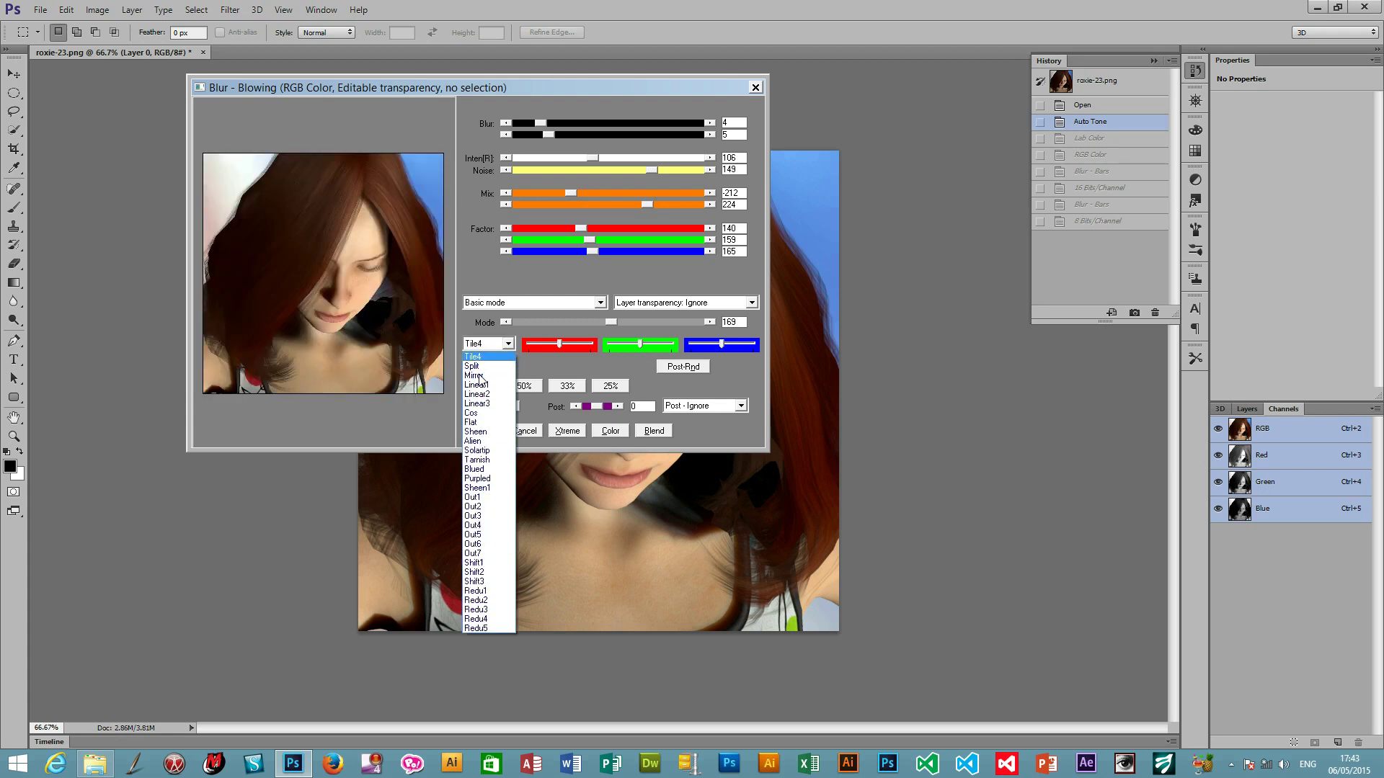
key(Return)
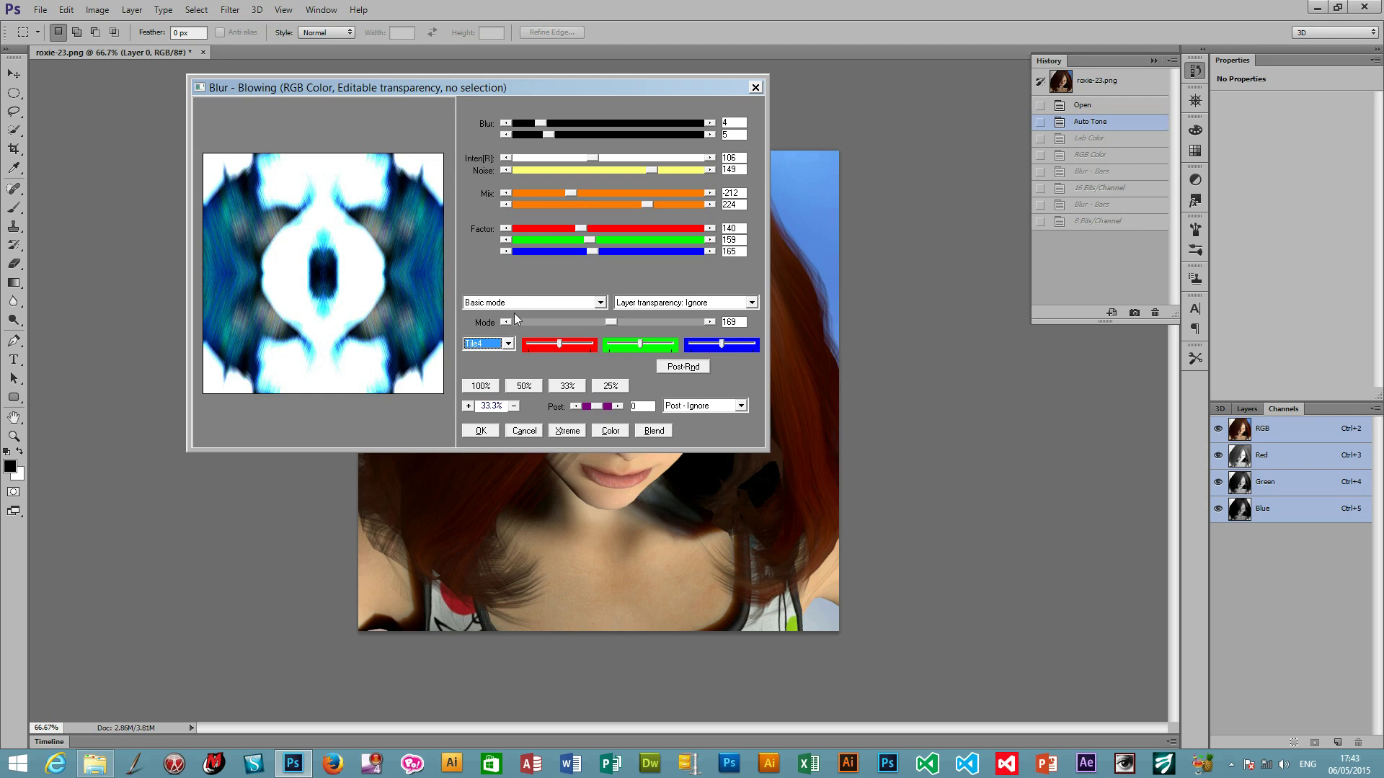
click(508, 343)
- Select Output Options as the mode and raise the red output level in two passes
scroll(483, 432, up, 5)
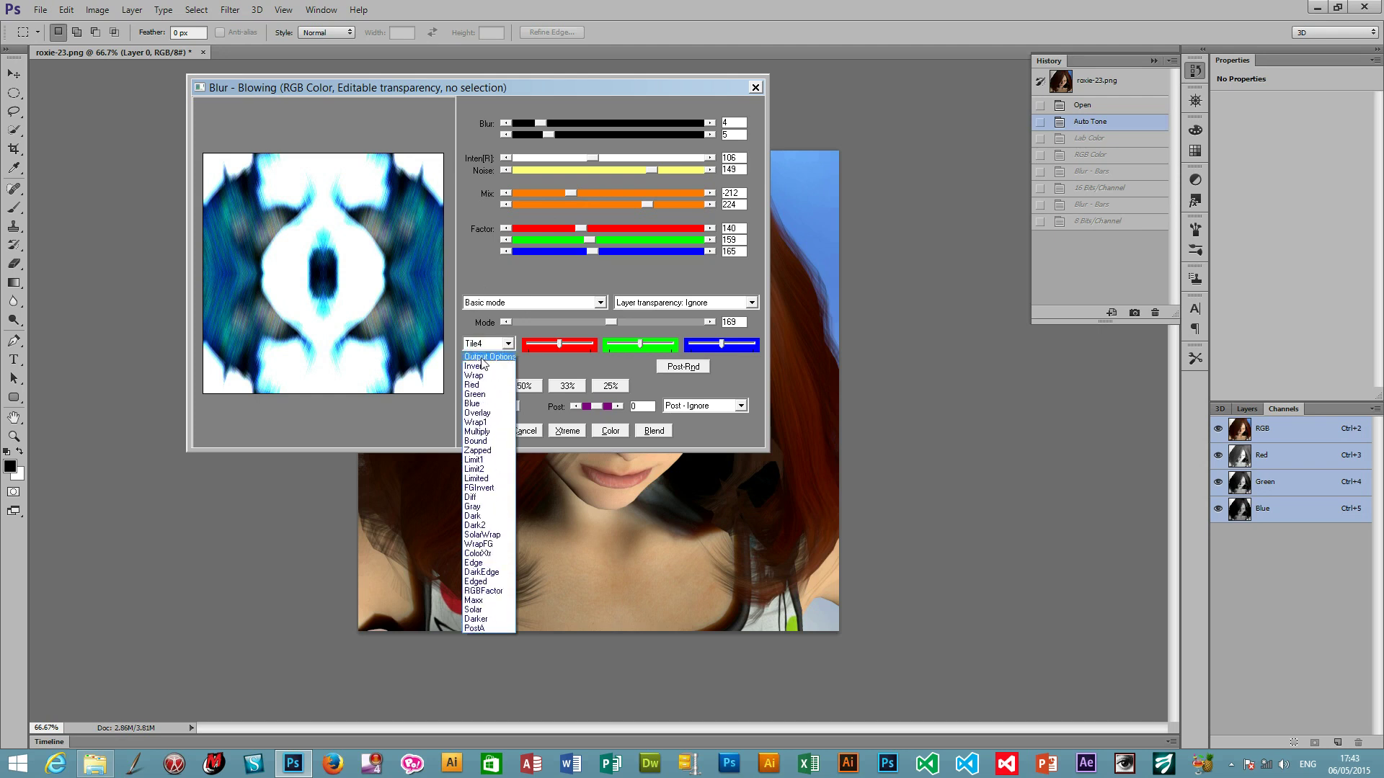
click(481, 359)
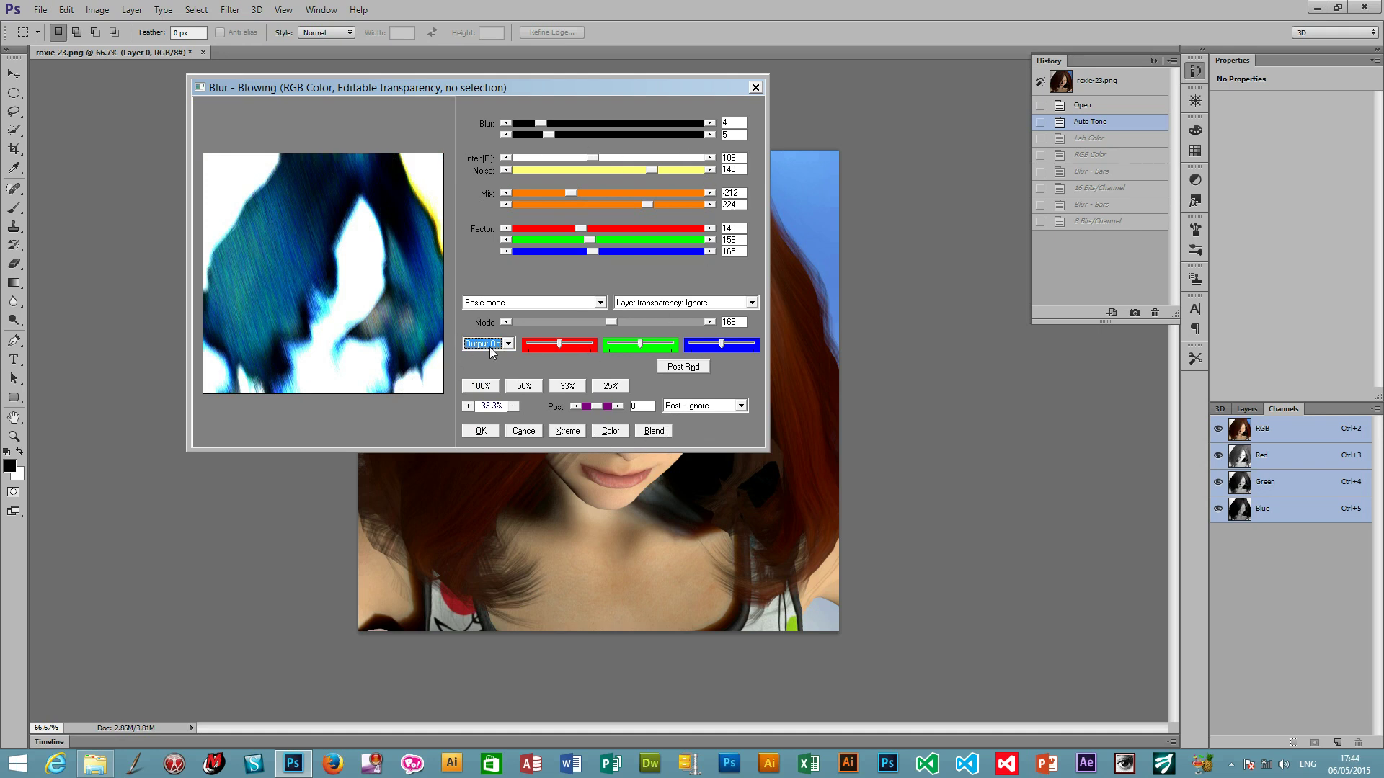
mouse_move(559, 344)
mouse_down()
mouse_move(585, 348)
mouse_move(541, 348)
mouse_up()
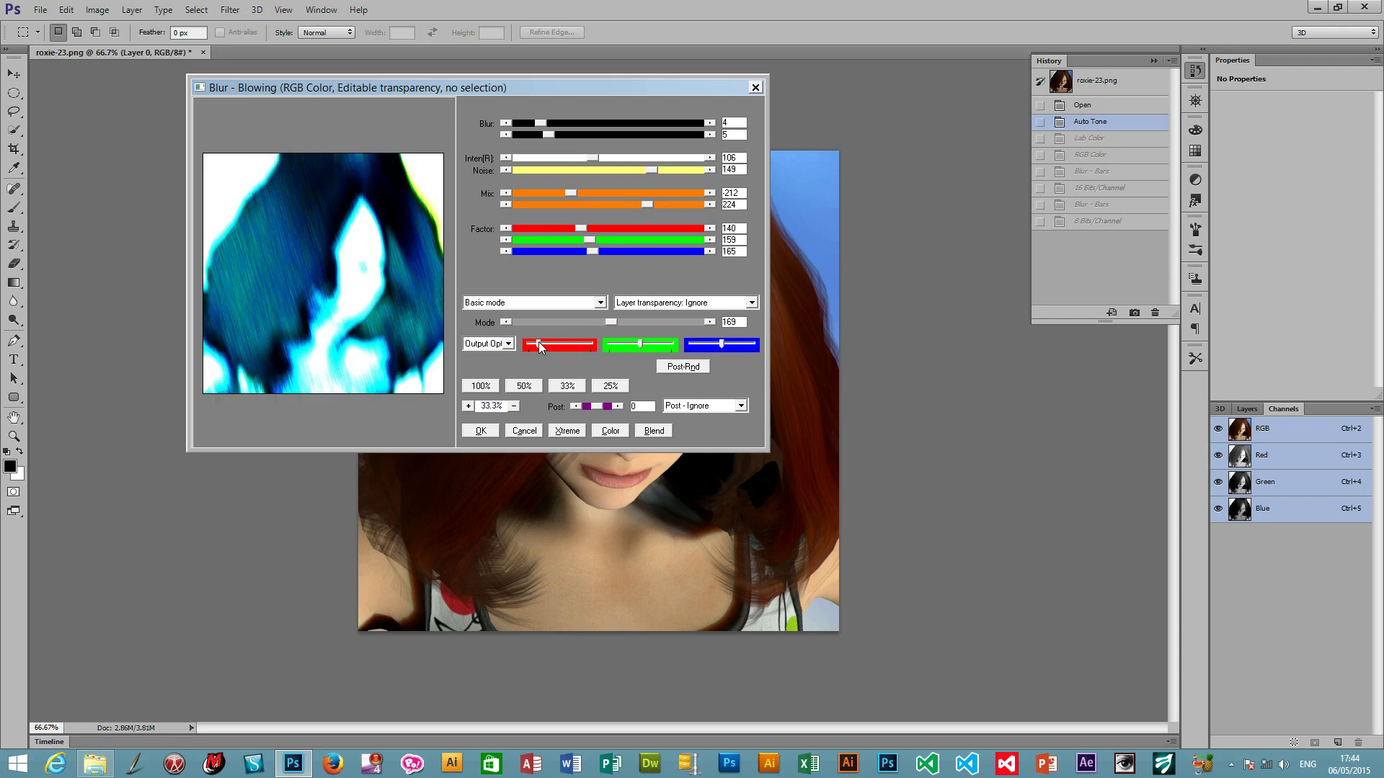
drag(540, 346, 553, 345)
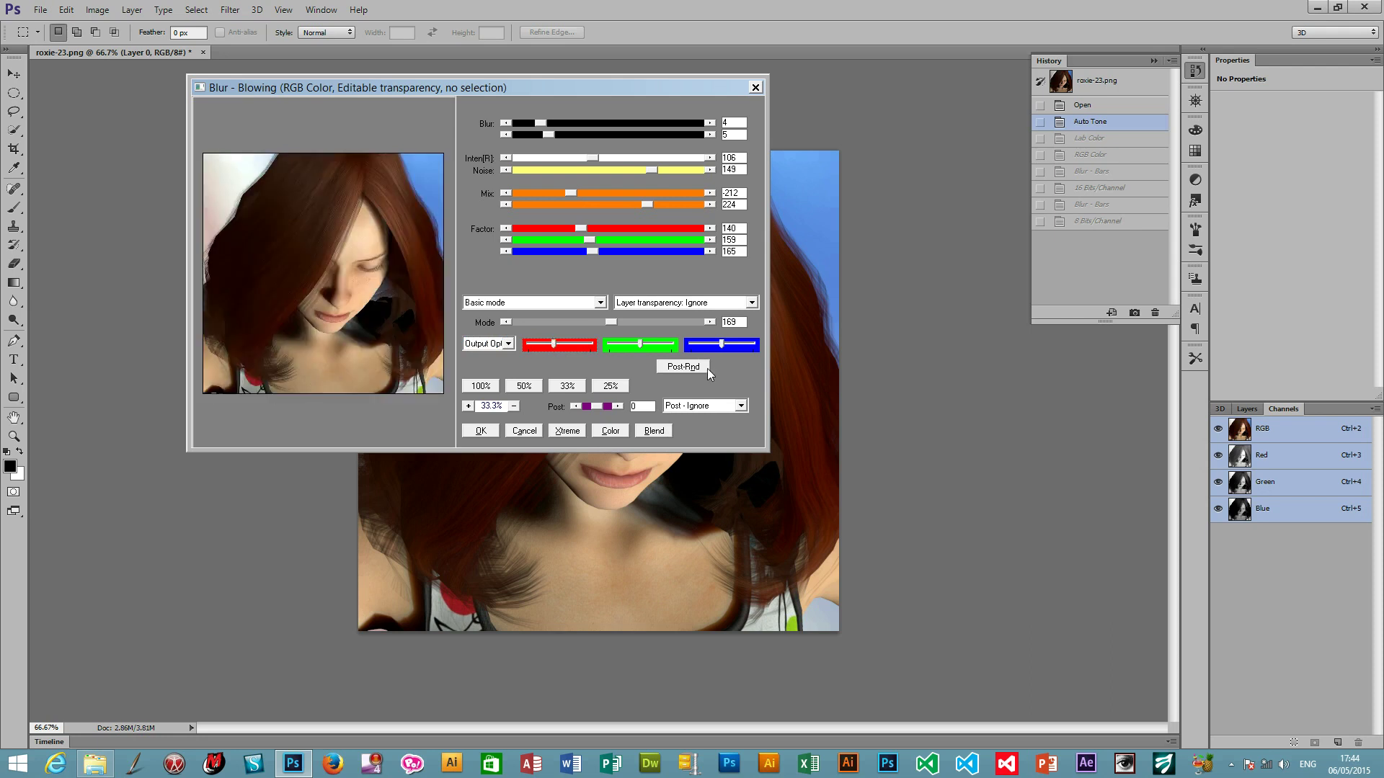
- Apply the Gradient 7 post effect and randomise it five times with Post-Rnd
click(702, 406)
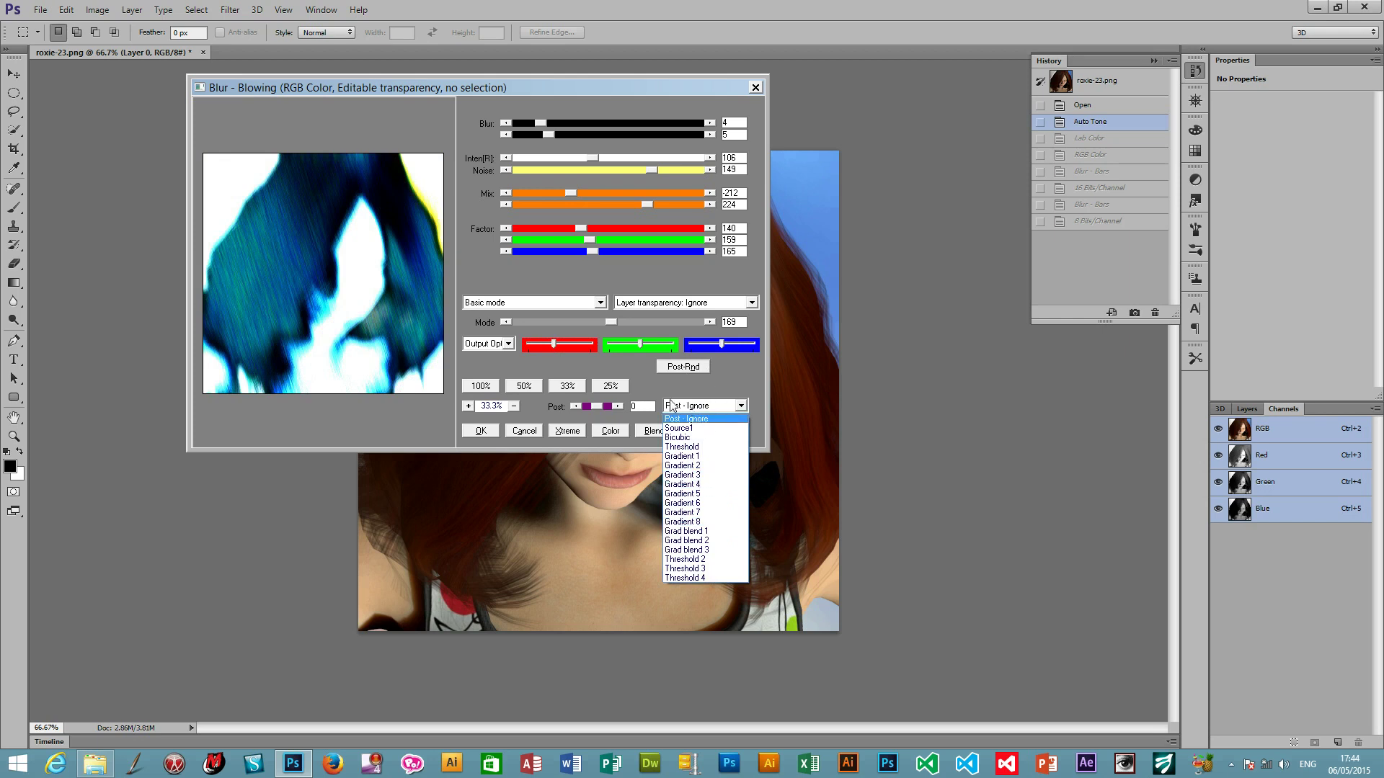
click(695, 513)
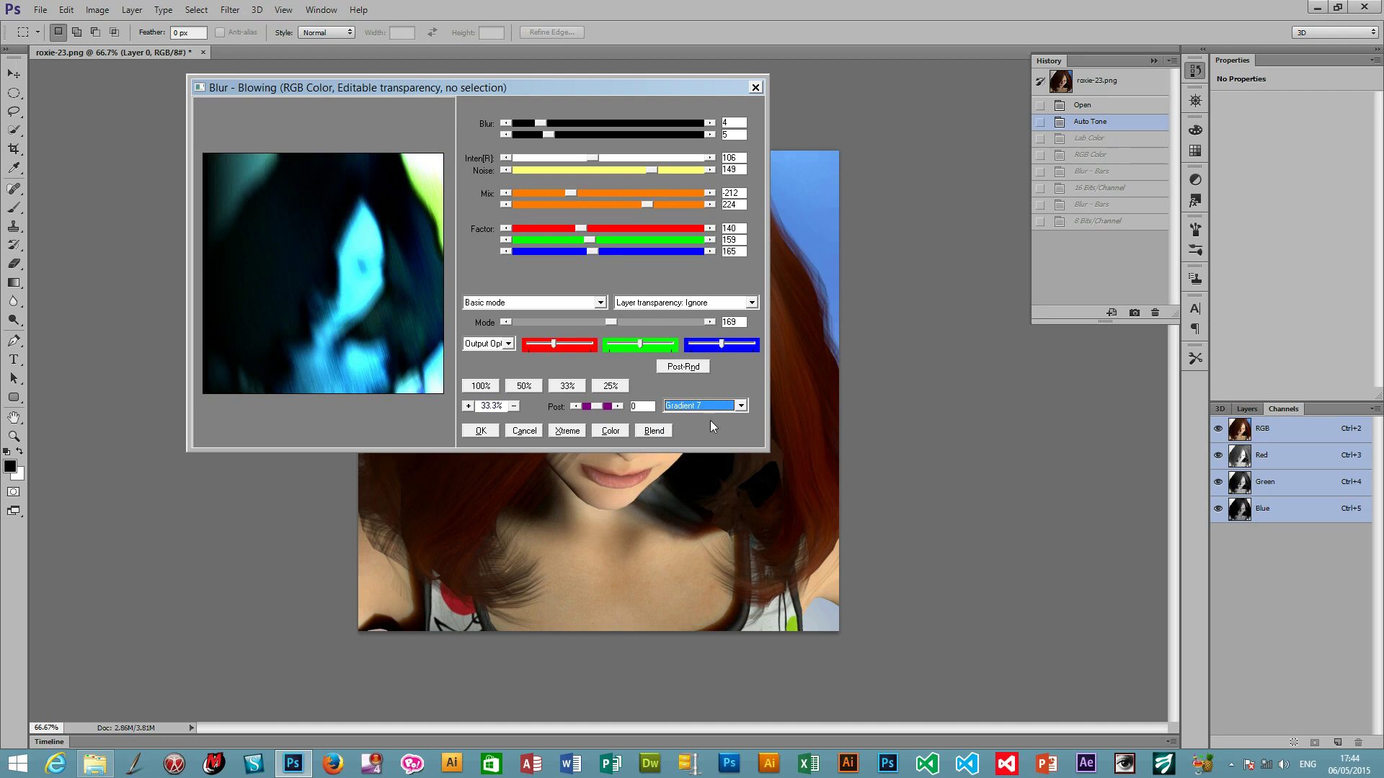
click(694, 369)
click(694, 369)
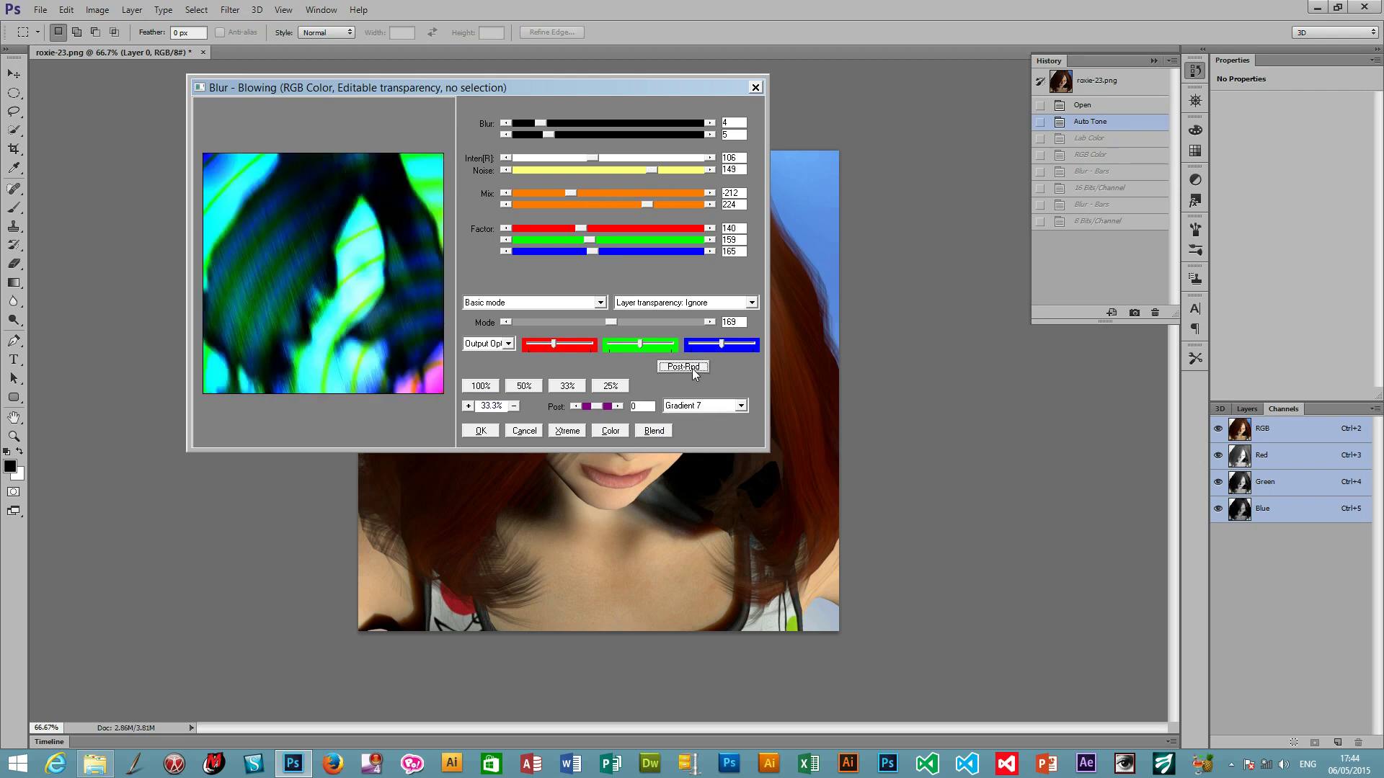
click(694, 370)
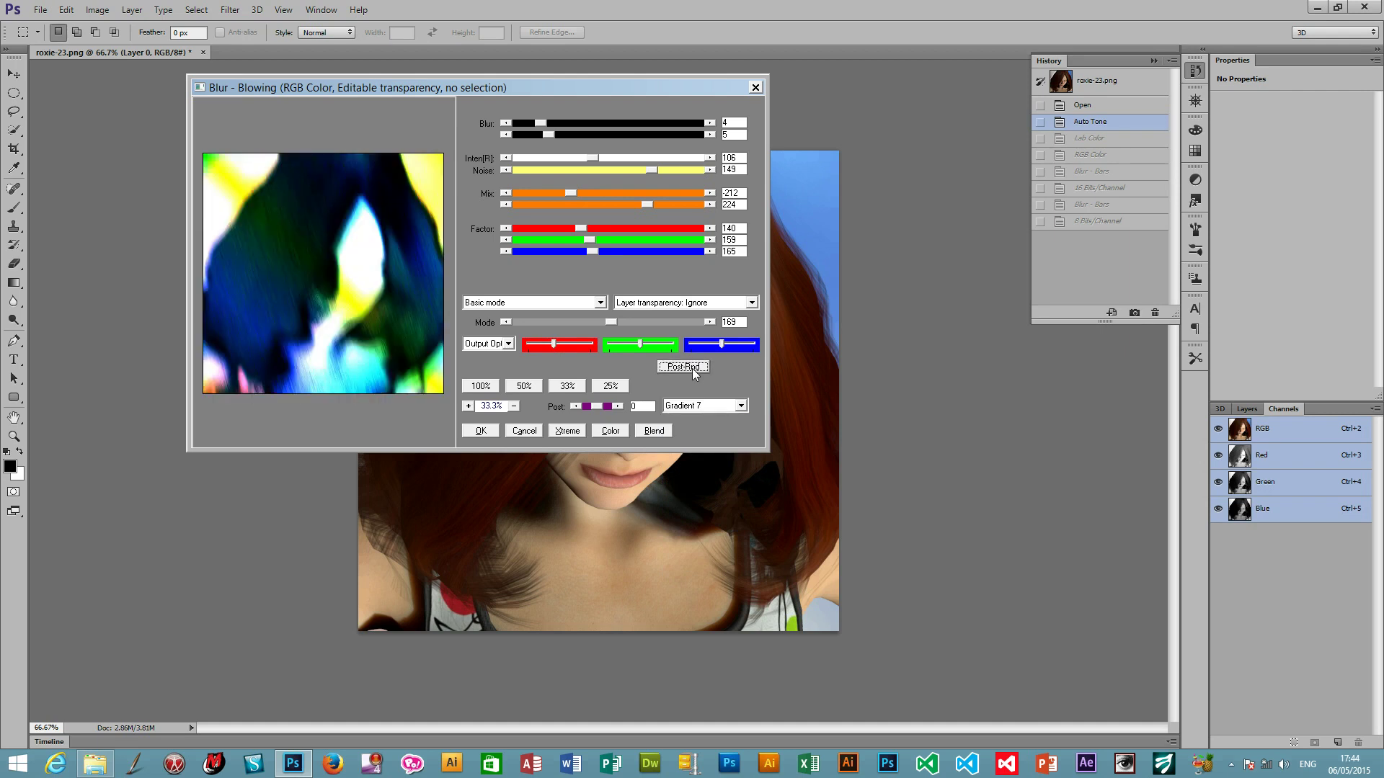
click(696, 372)
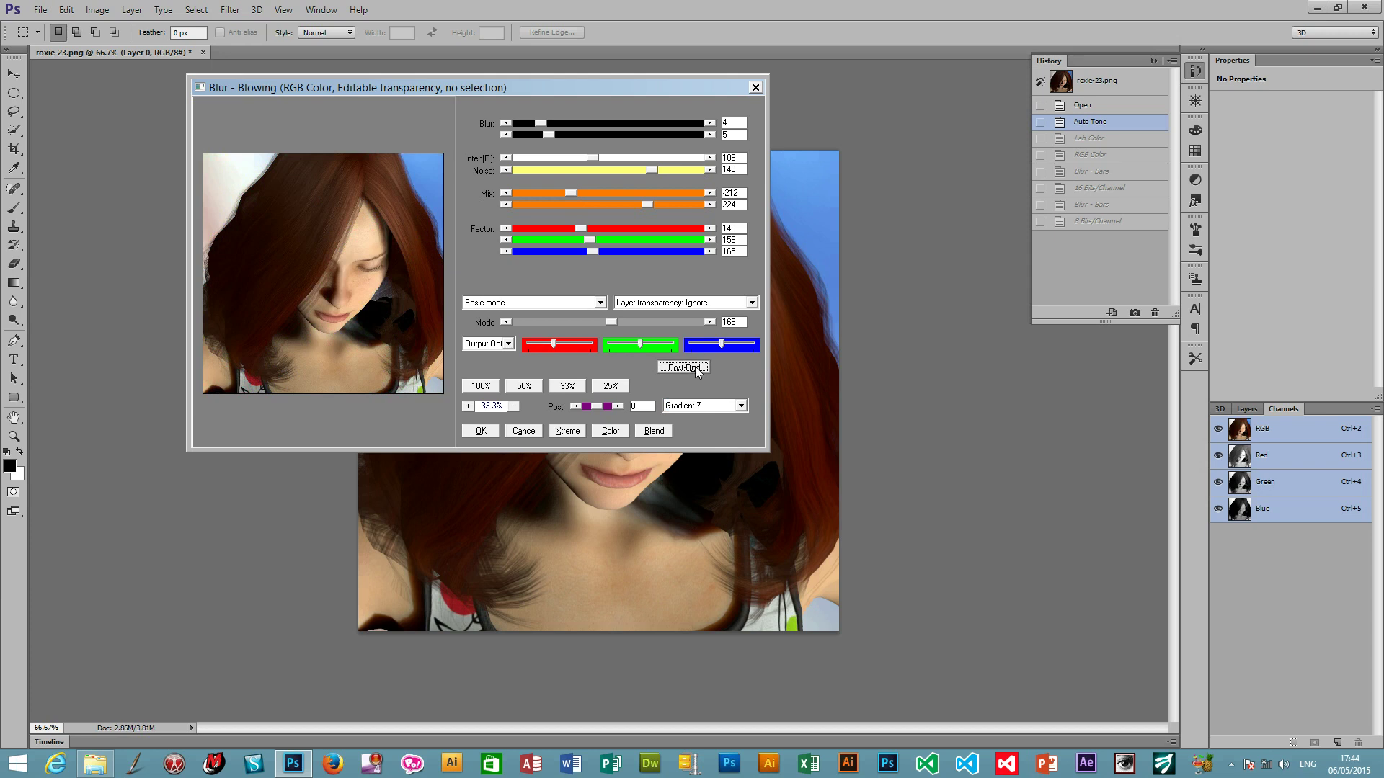
click(696, 370)
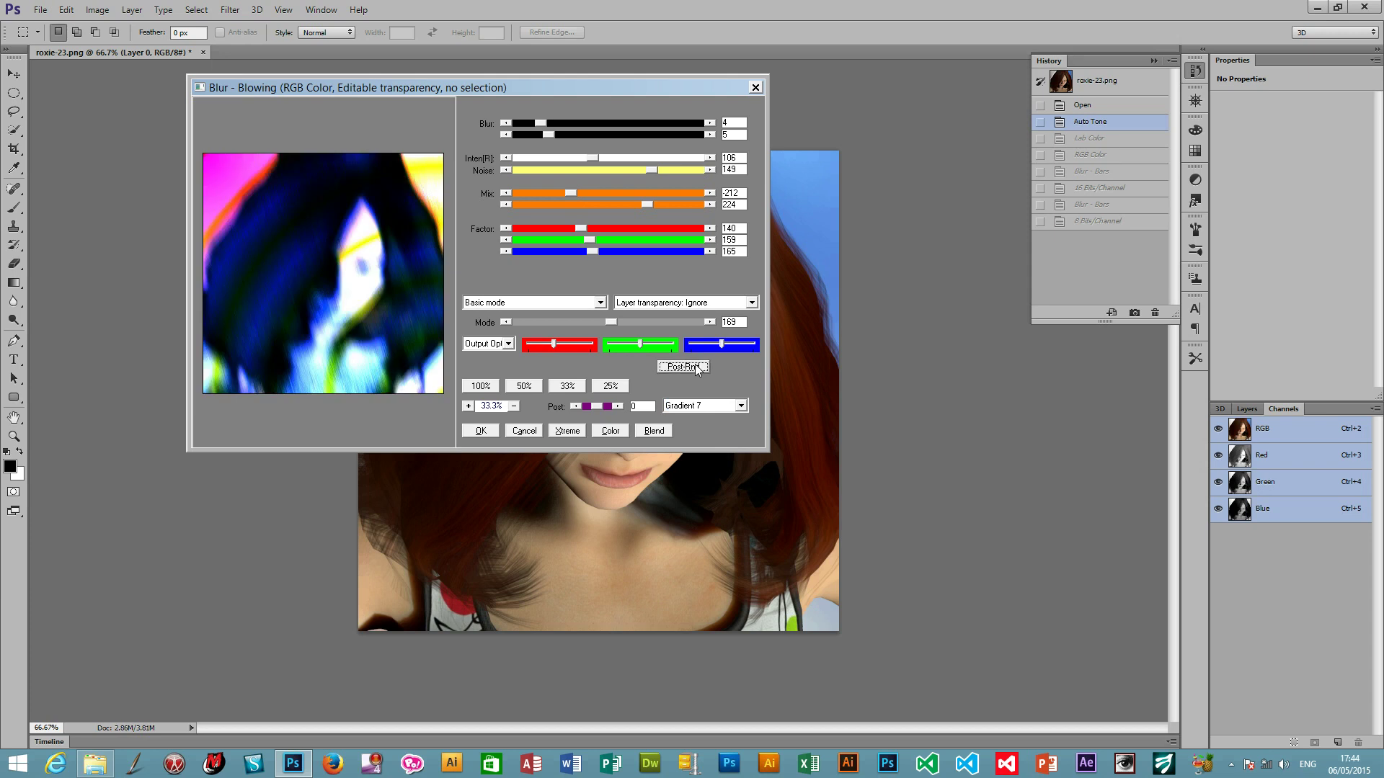
- Switch the post effect to Gradient 4 and randomise it twice into striped neon colours
click(699, 406)
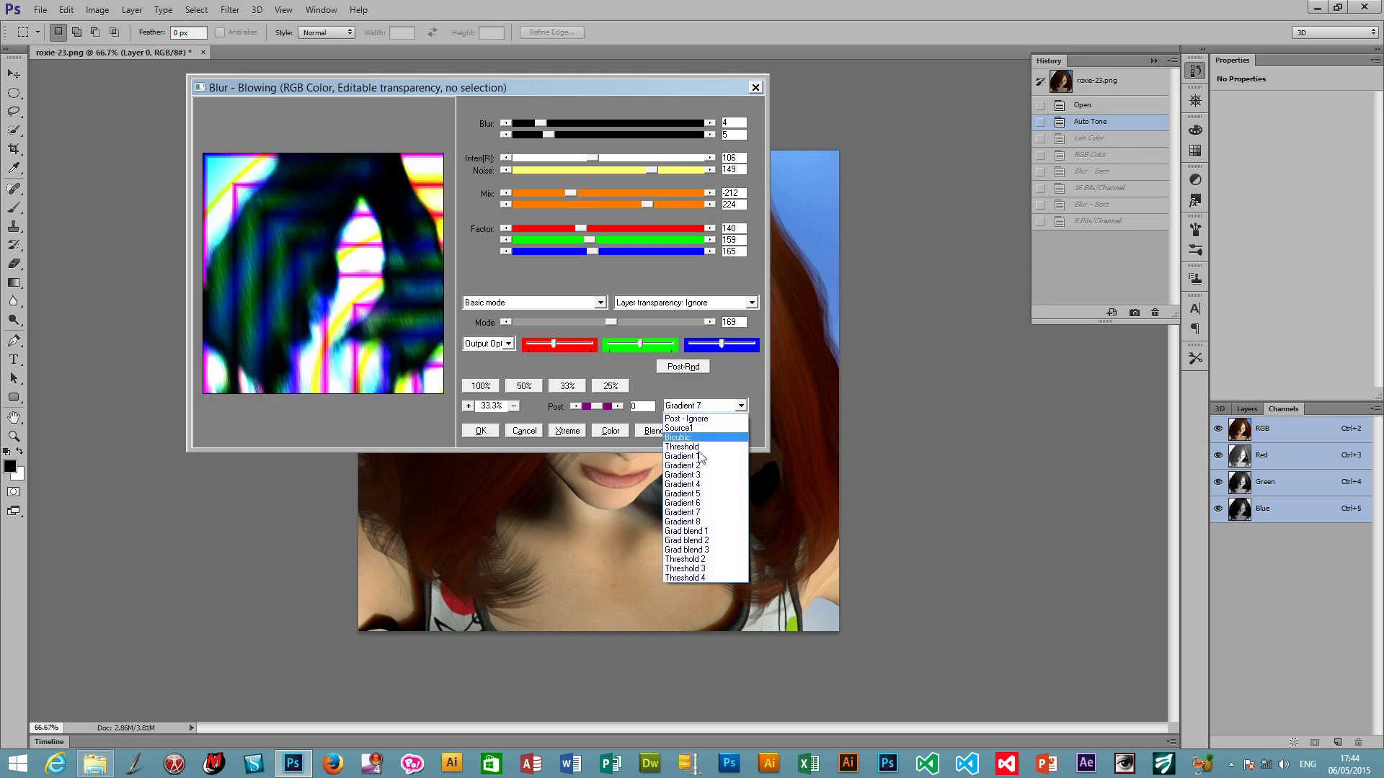
click(701, 485)
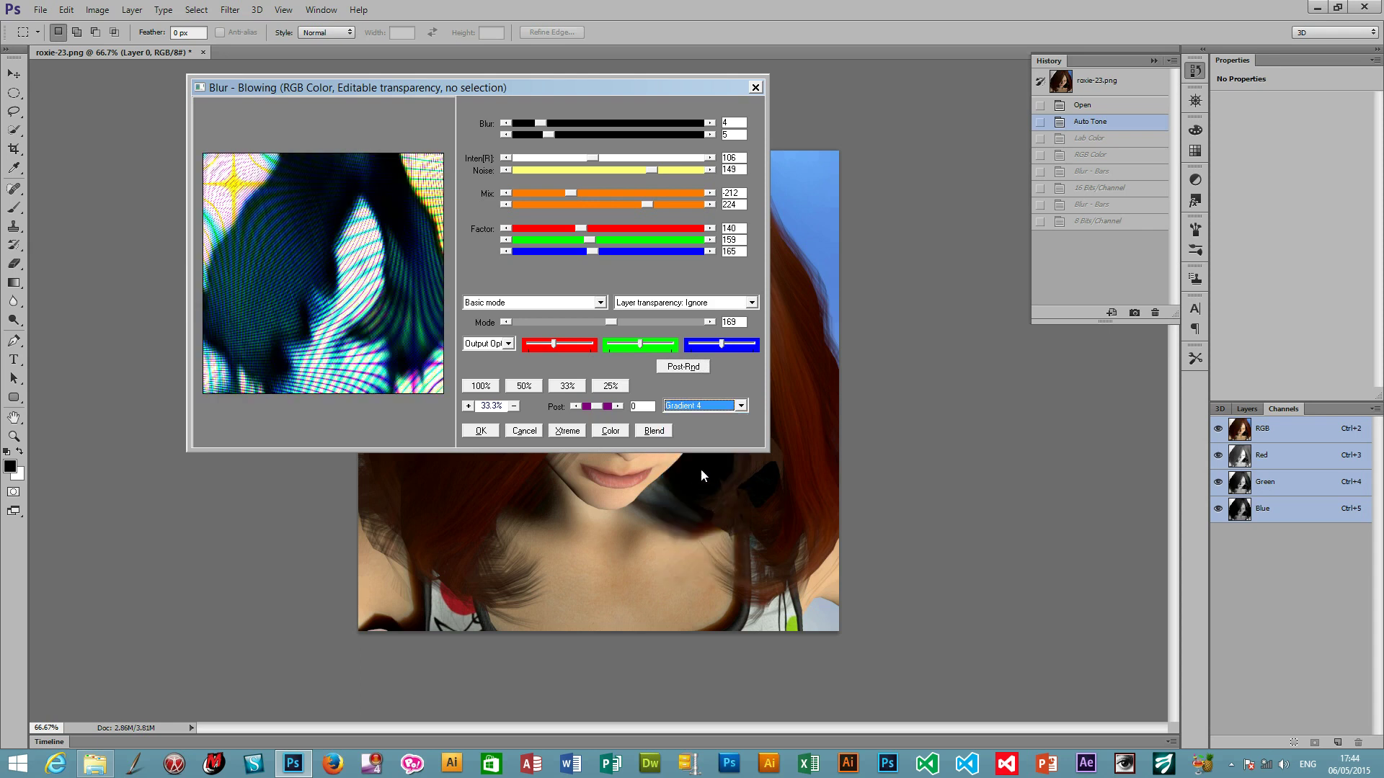
click(681, 369)
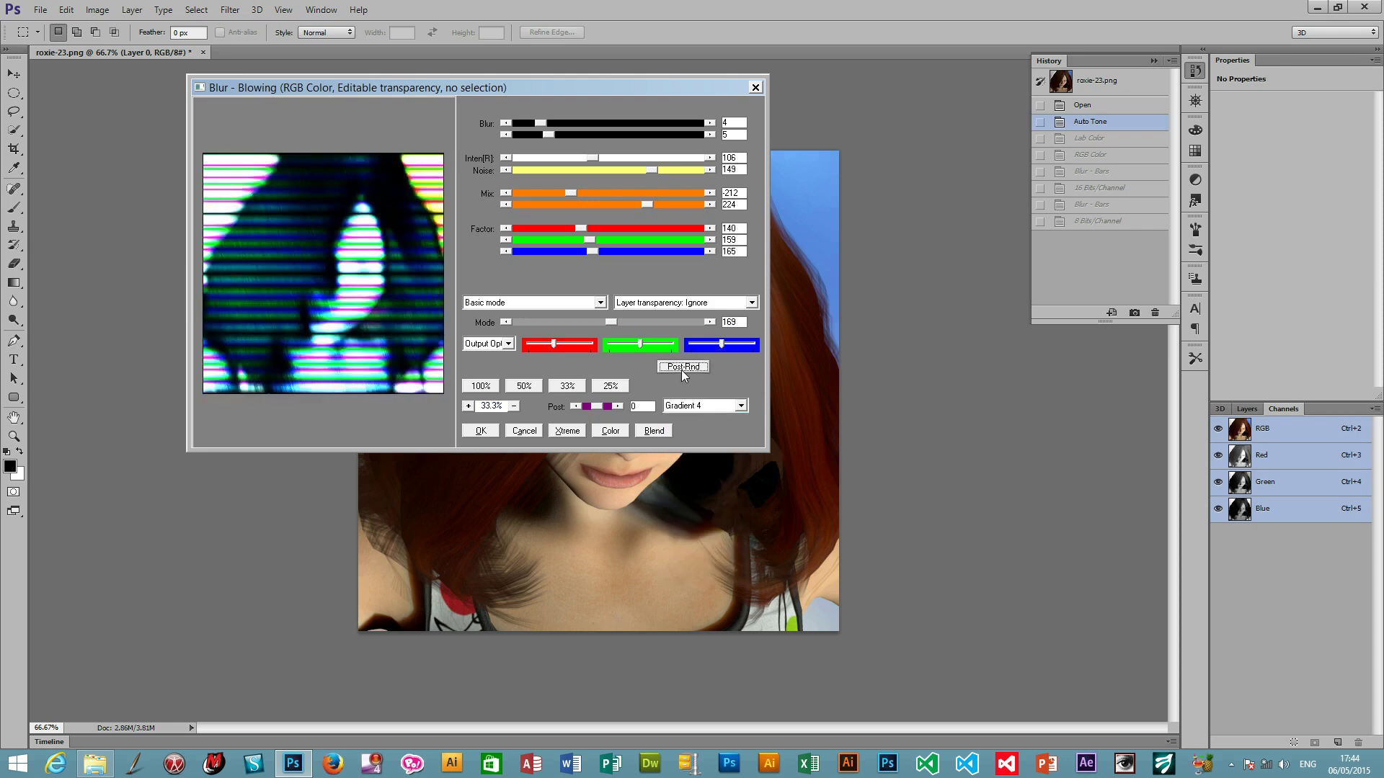
click(681, 368)
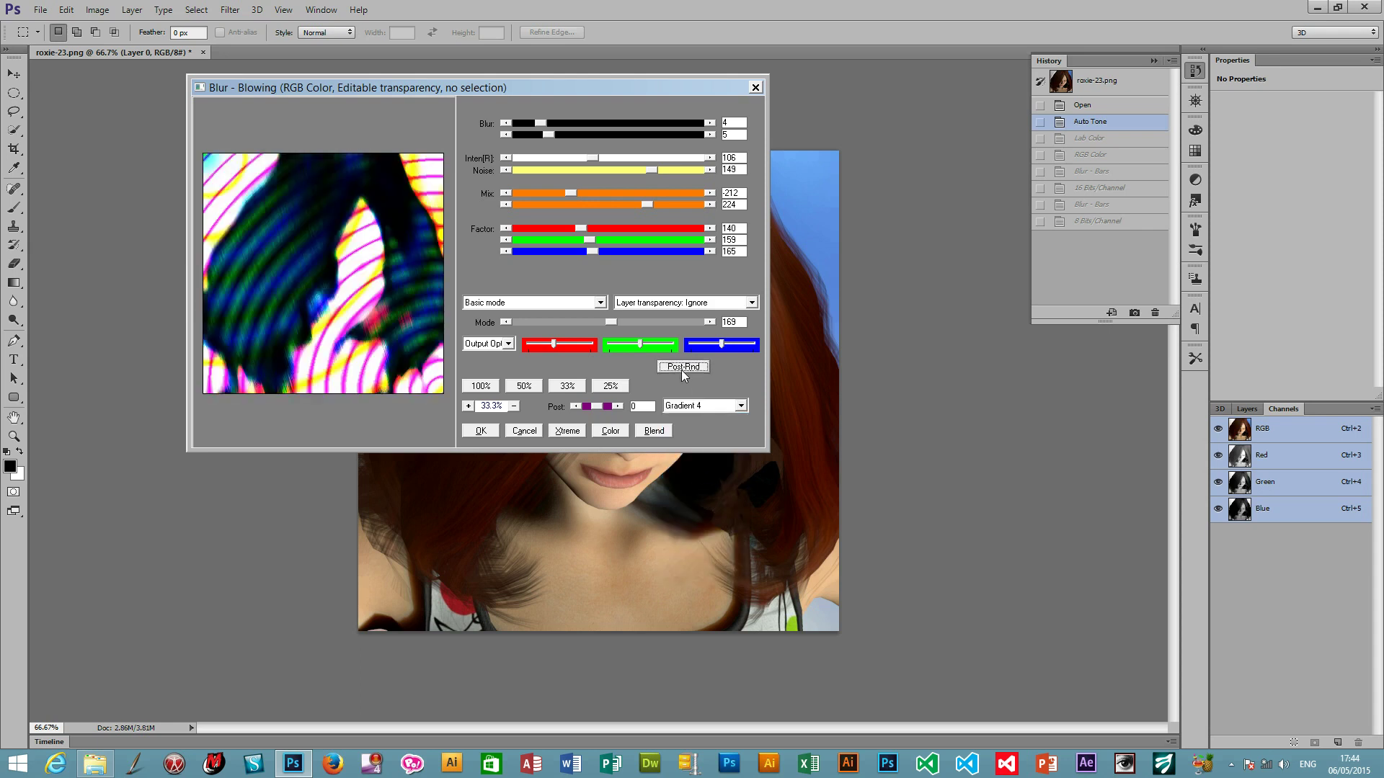